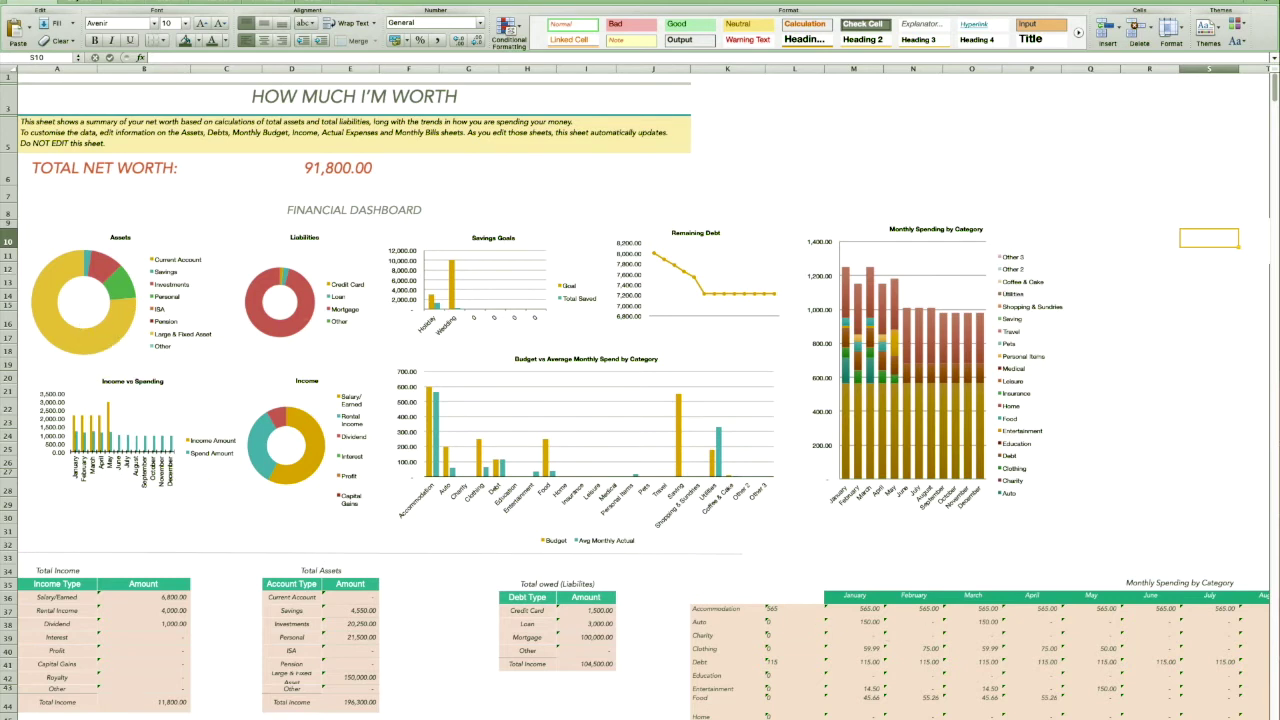
- Look through the monthly spending by category table and check the Credit Card amount in the total owed table on the net worth sheet
{"action": "mouse_move", "coordinate": [1274, 92]}
{"action": "left_mouse_down"}
{"action": "mouse_move", "coordinate": [1273, 114]}
{"action": "mouse_move", "coordinate": [1272, 90]}
{"action": "left_mouse_up"}
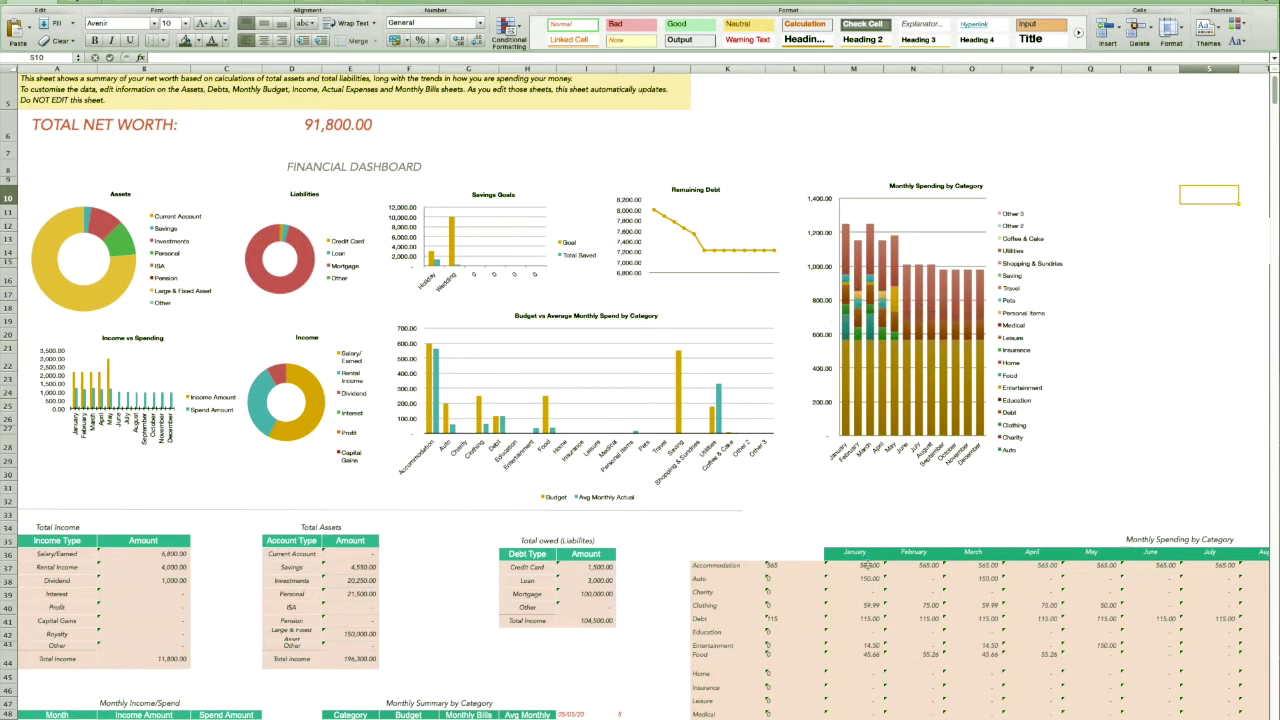
{"action": "left_click", "coordinate": [733, 568]}
{"action": "left_click", "coordinate": [726, 594]}
{"action": "left_click", "coordinate": [560, 568]}
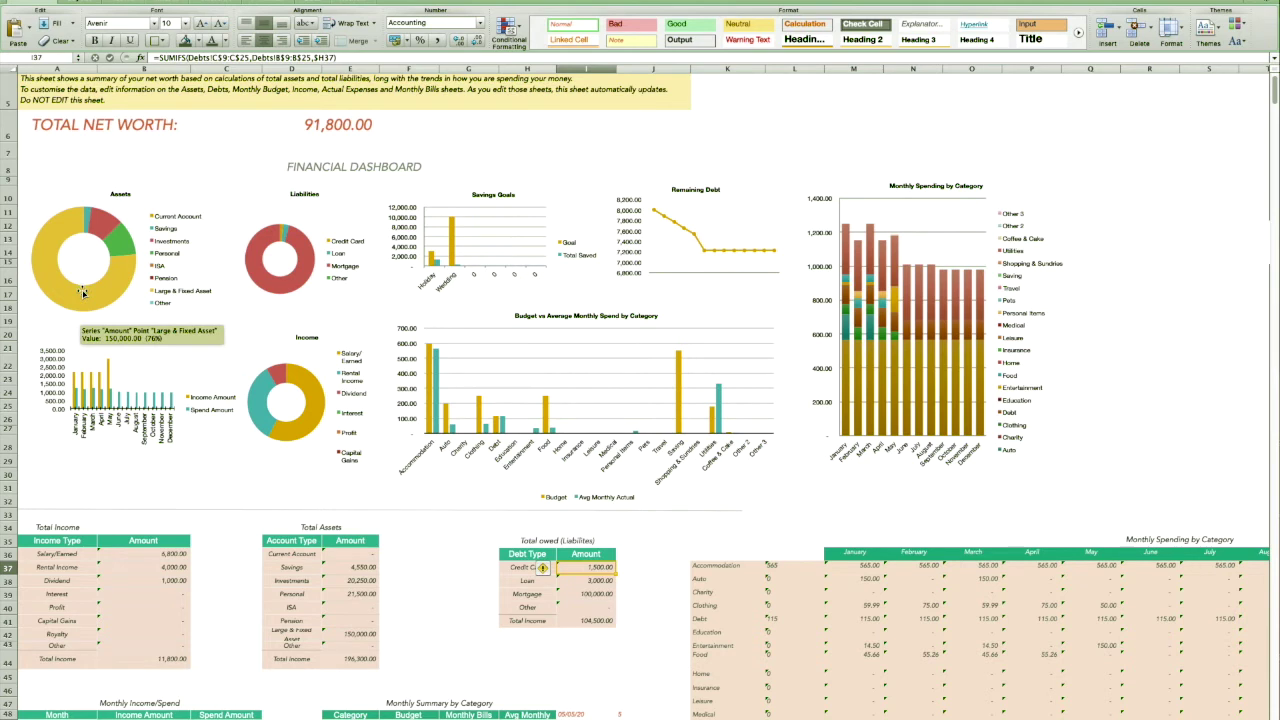
- Examine the dashboard's Assets, Liabilities, Savings Goals, Remaining Debt and Income vs Spending charts, reading the slice and series details
{"action": "mouse_move", "coordinate": [120, 251]}
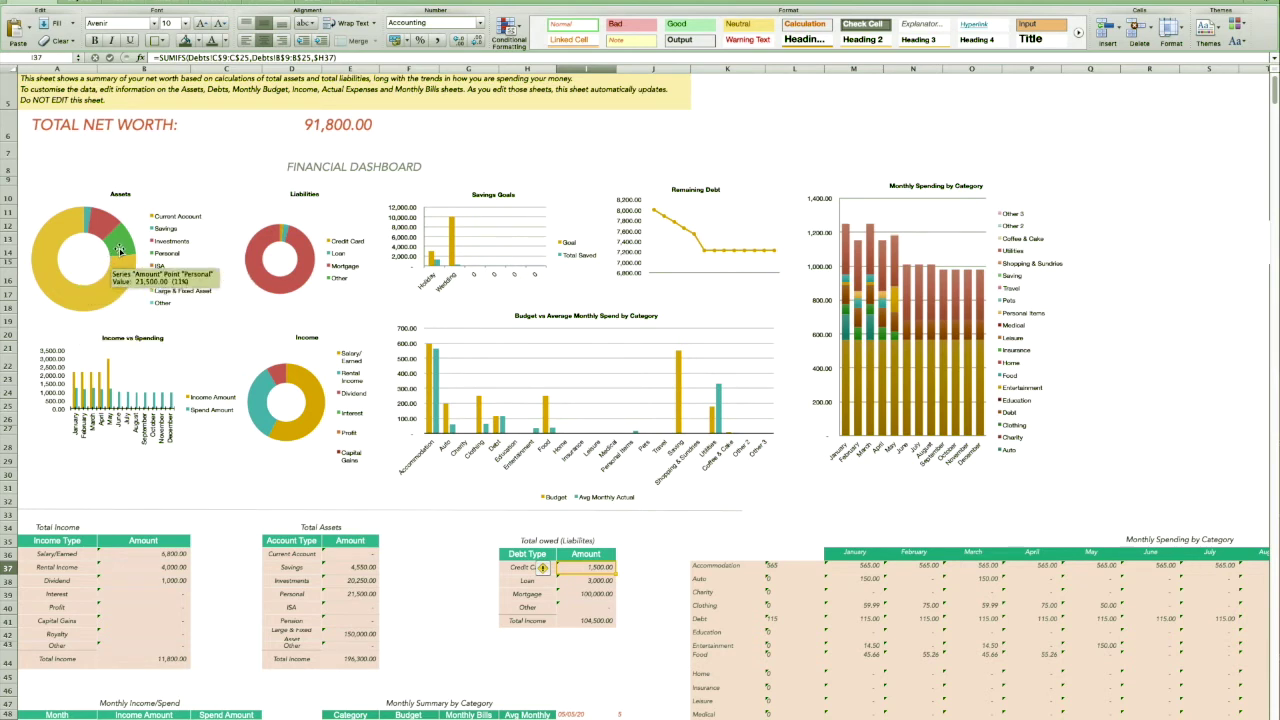
{"action": "mouse_move", "coordinate": [106, 226]}
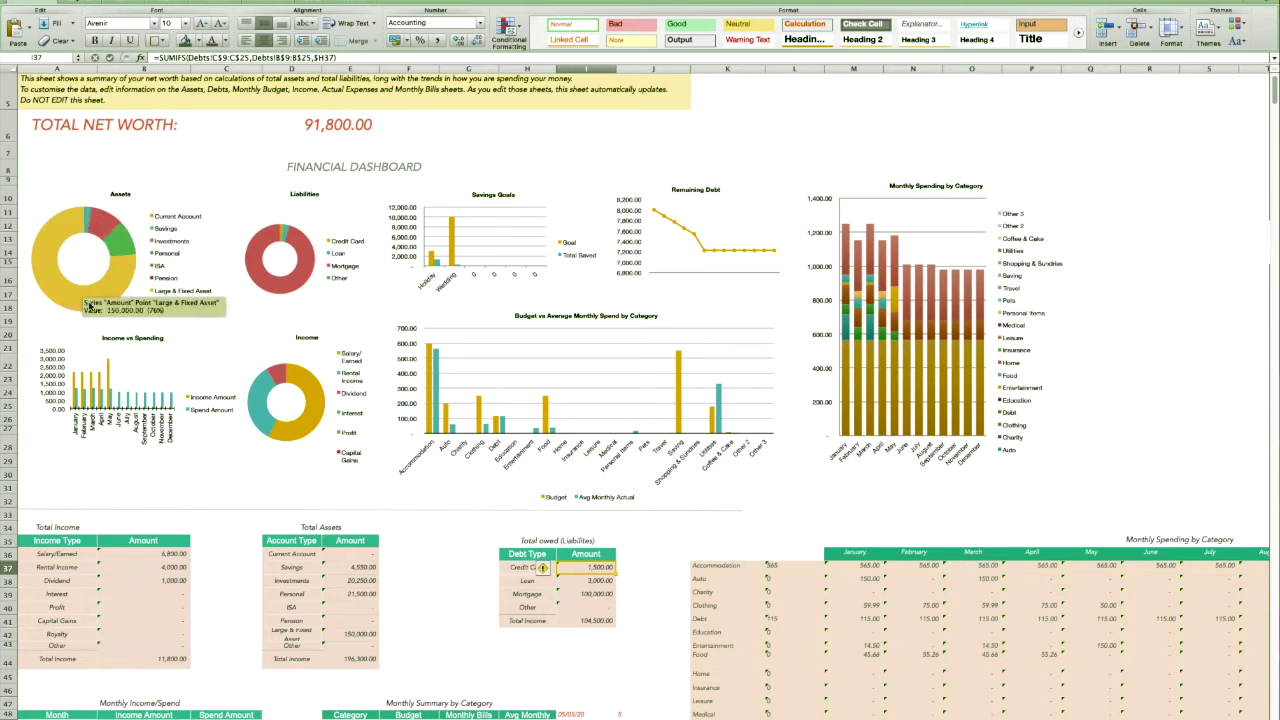
{"action": "mouse_move", "coordinate": [110, 296]}
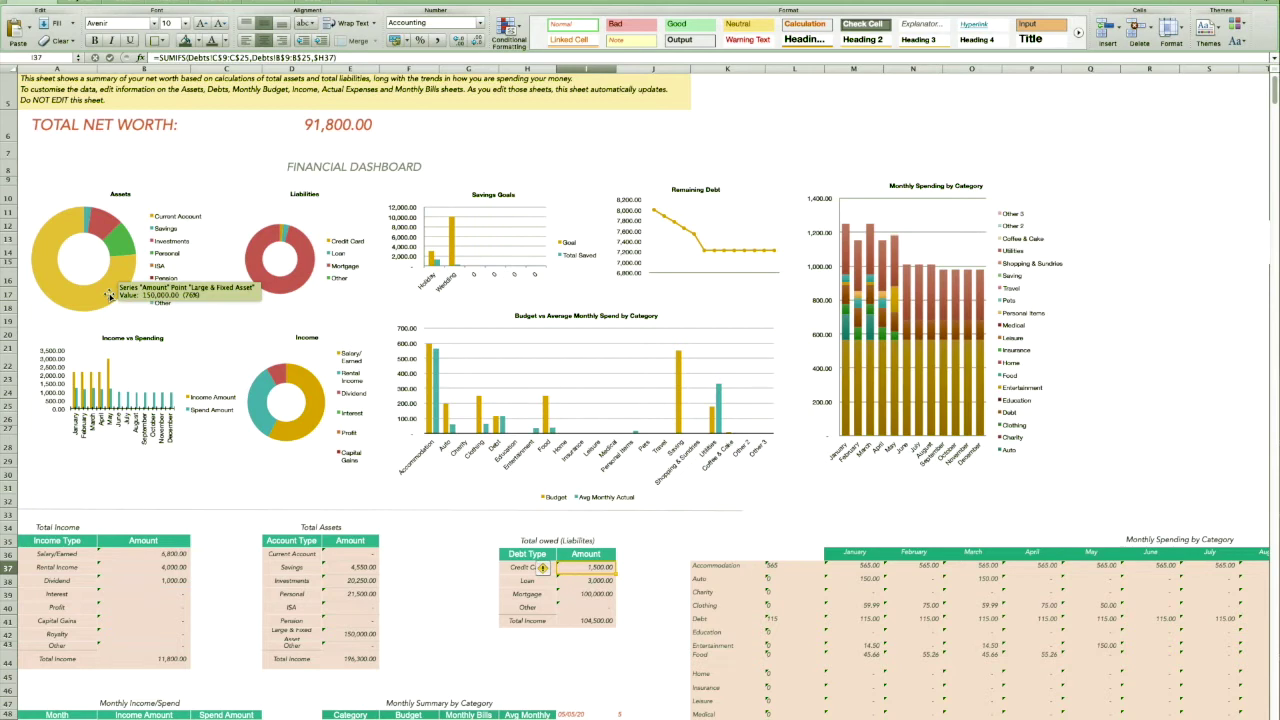
{"action": "mouse_move", "coordinate": [252, 269]}
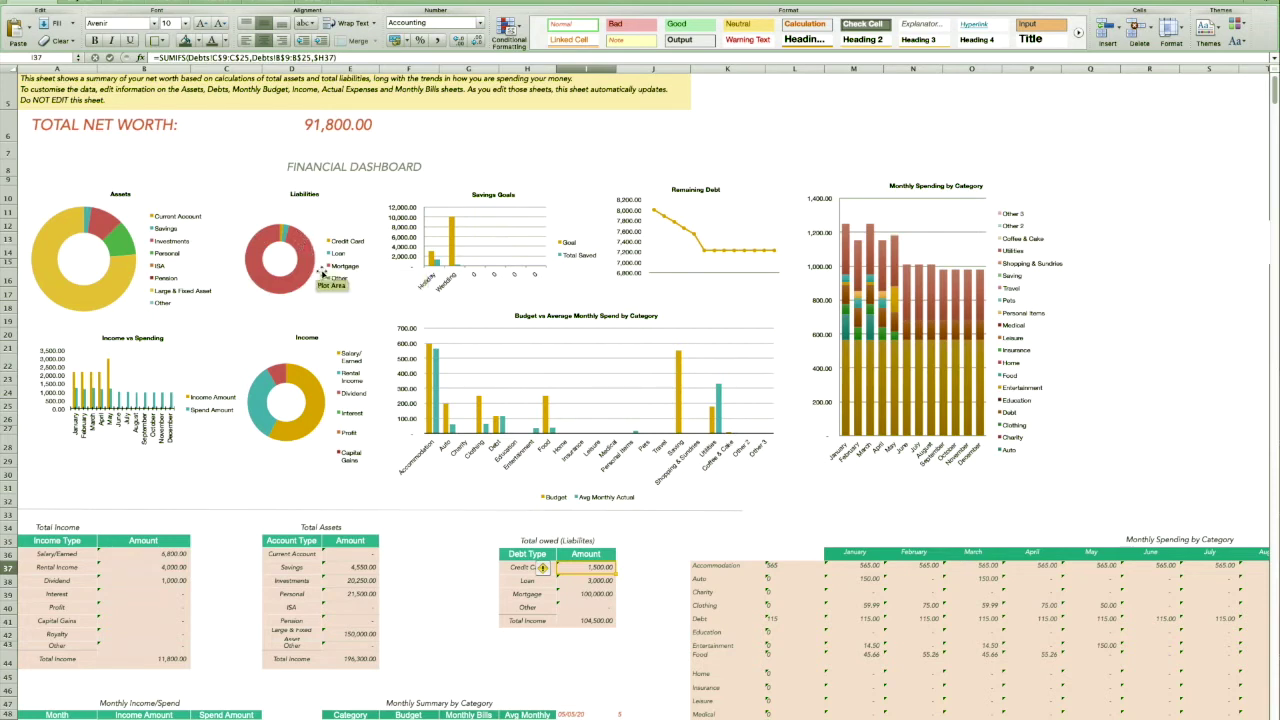
{"action": "mouse_move", "coordinate": [294, 247]}
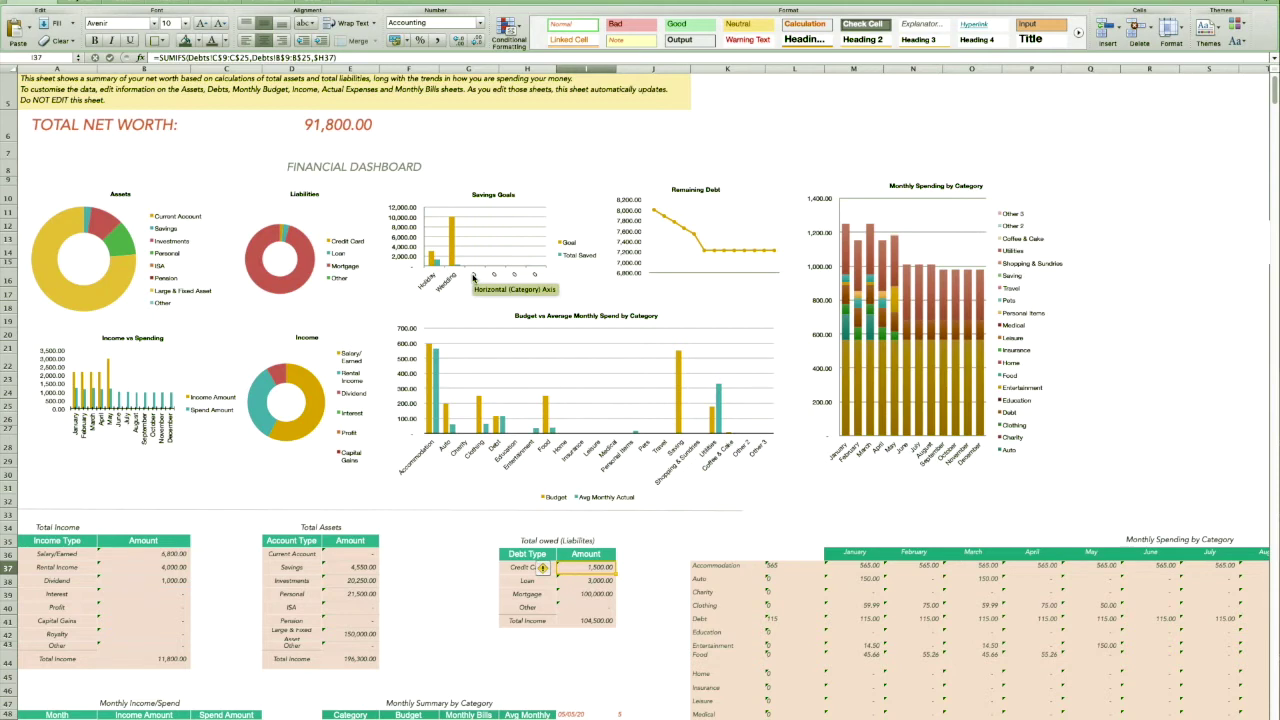
{"action": "mouse_move", "coordinate": [436, 266]}
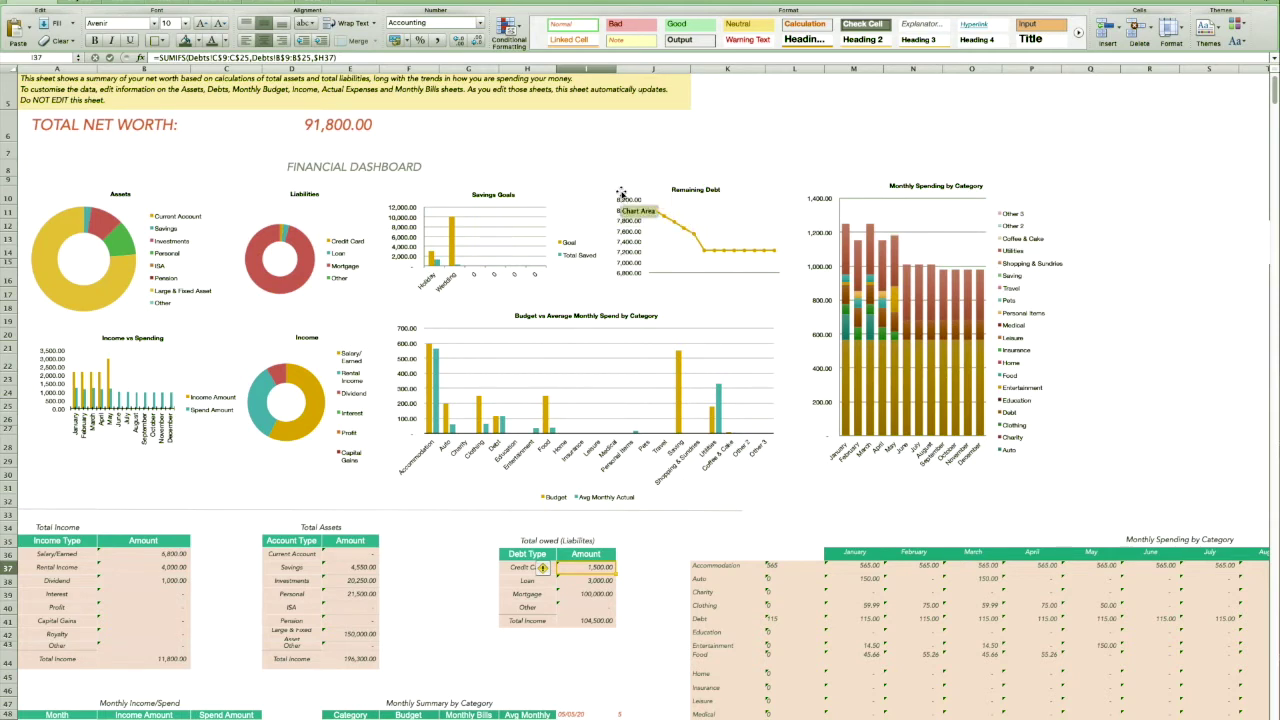
{"action": "mouse_move", "coordinate": [652, 214]}
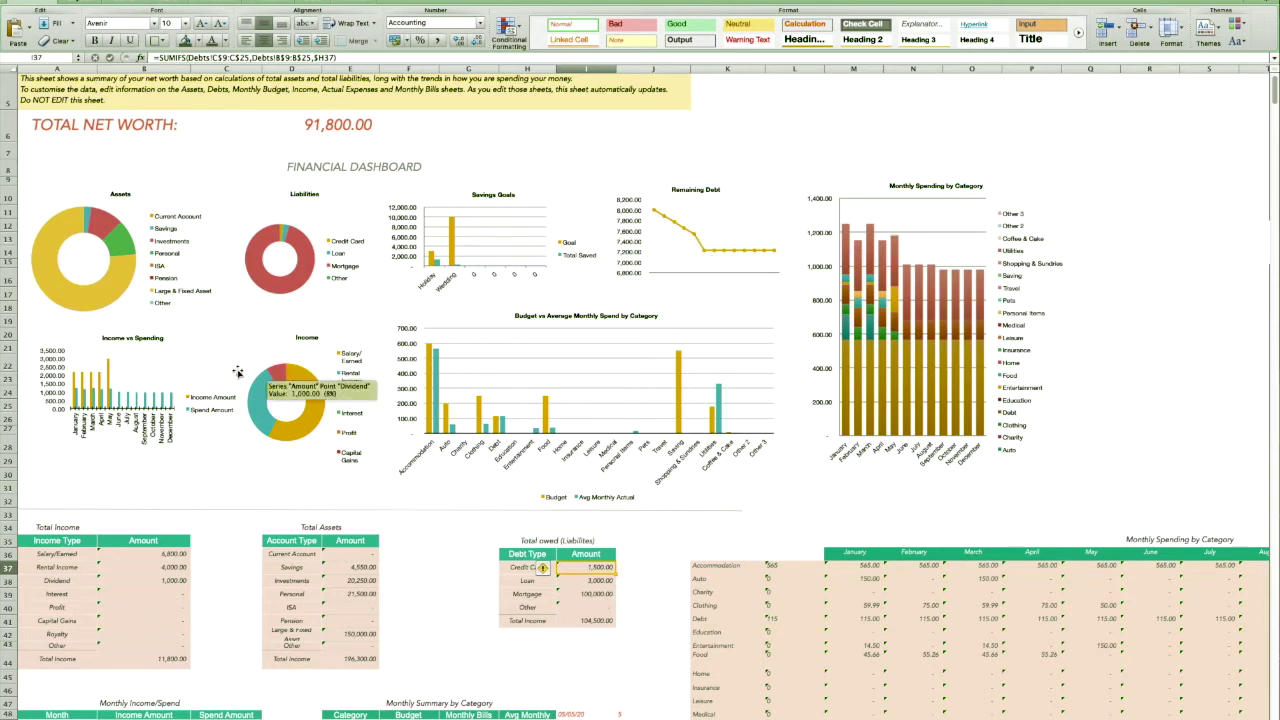
{"action": "mouse_move", "coordinate": [82, 384]}
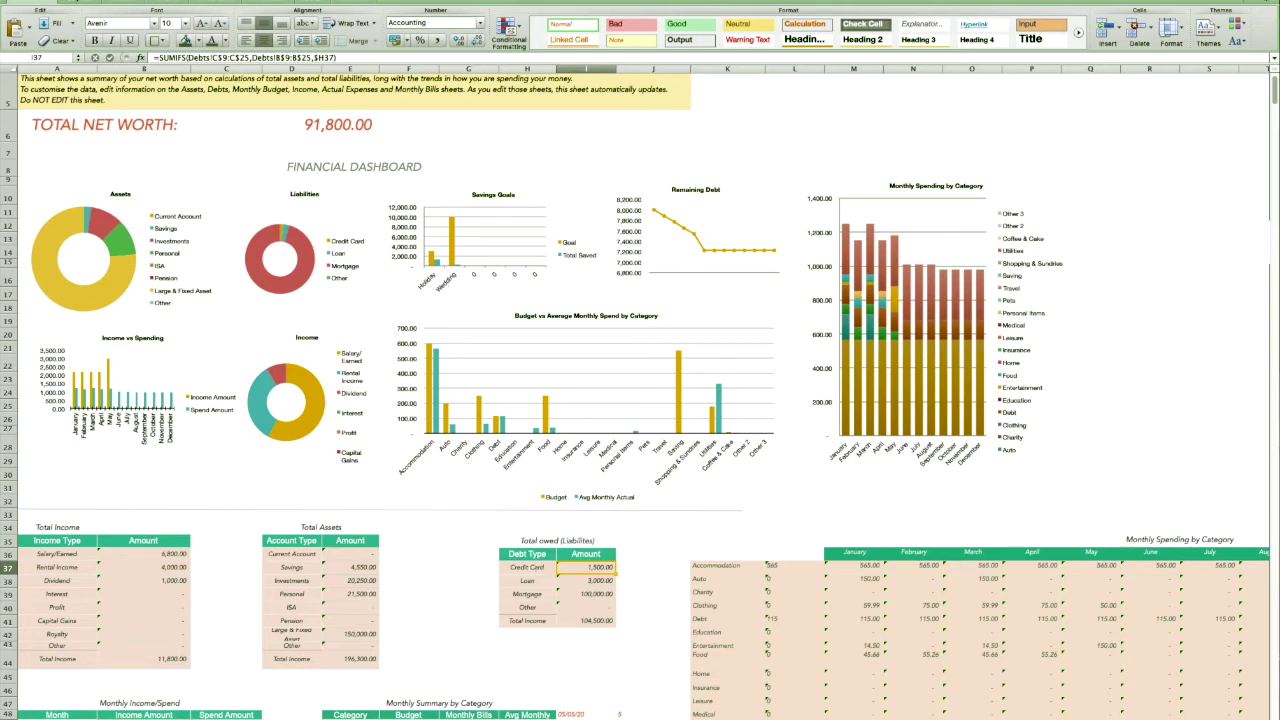
- Open May's Budget Summary and examine the Difference values for Entertainment and Utilities, comparing Entertainment's budget with its actual spend
{"action": "key", "text": "ctrl+Page_Down"}
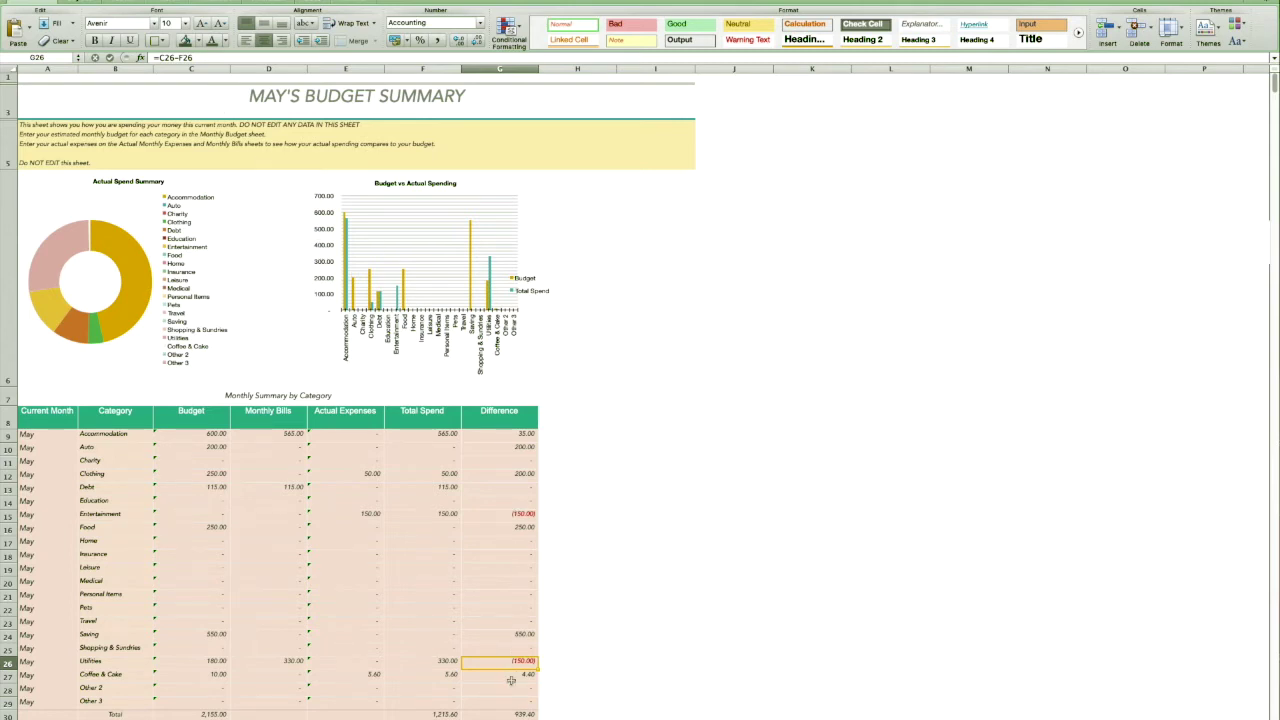
{"action": "left_click", "coordinate": [493, 516]}
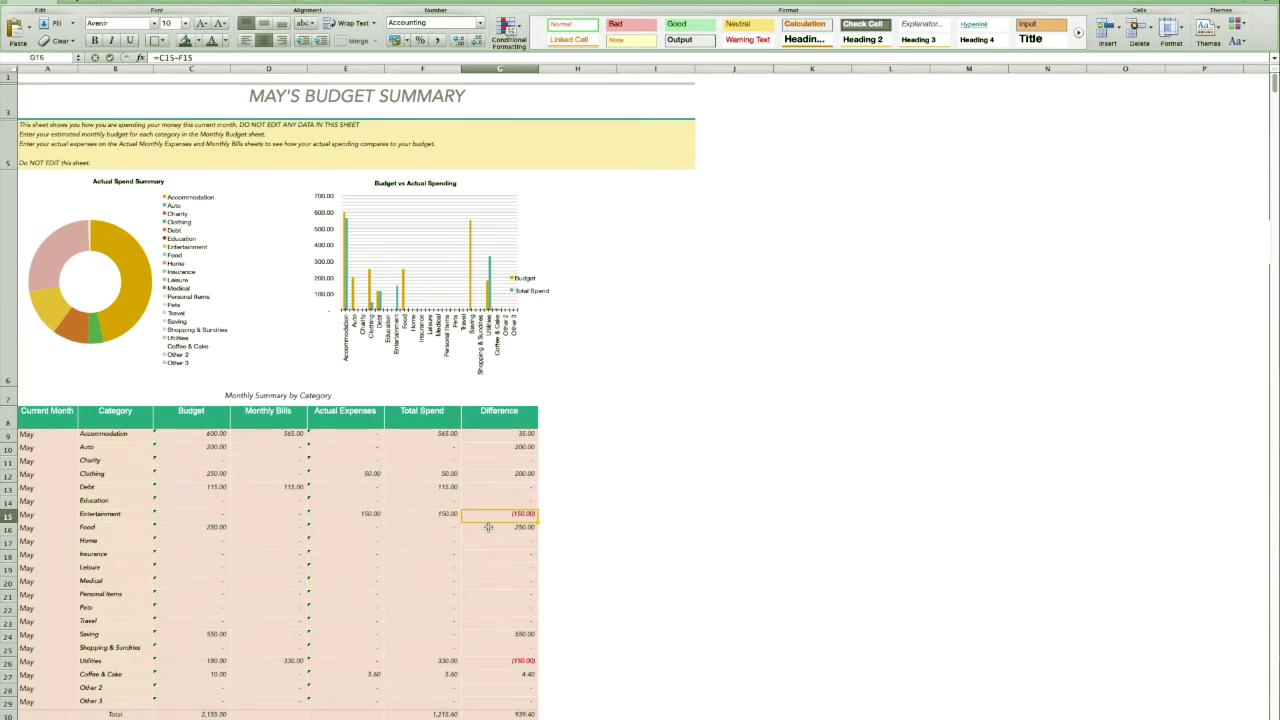
{"action": "left_click", "coordinate": [202, 512]}
{"action": "left_click", "coordinate": [328, 517]}
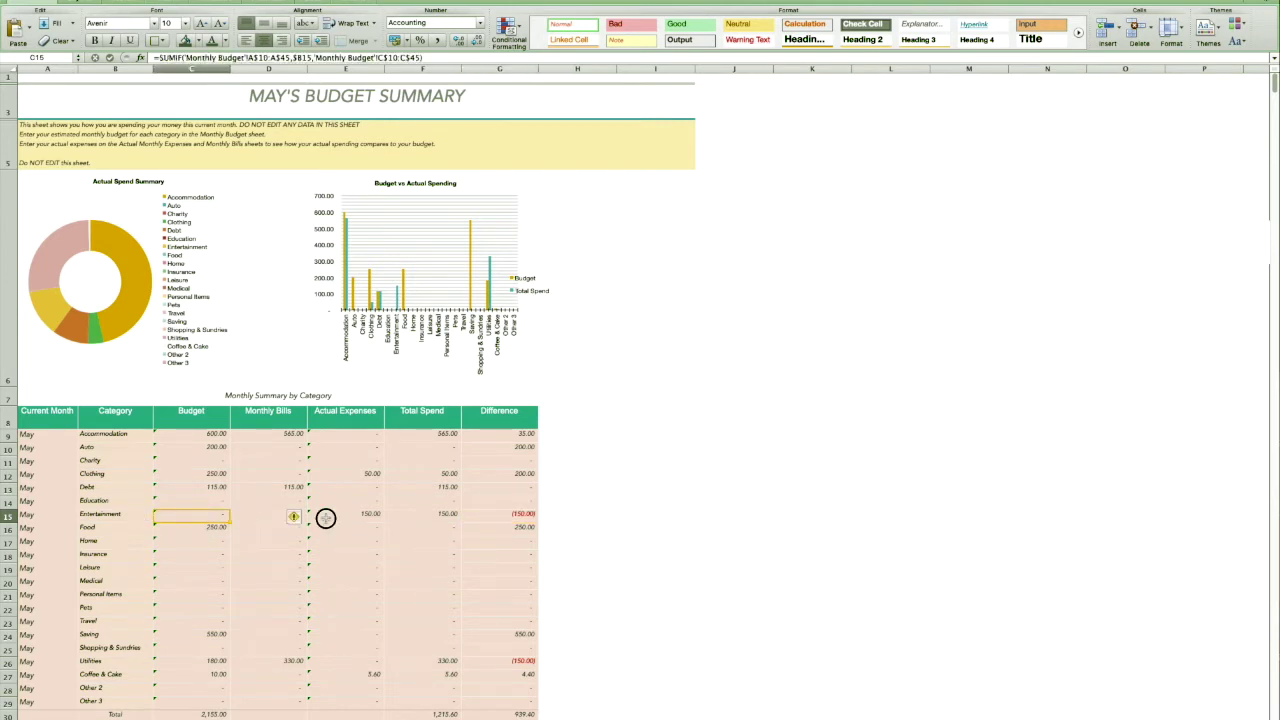
{"action": "left_click", "coordinate": [485, 516]}
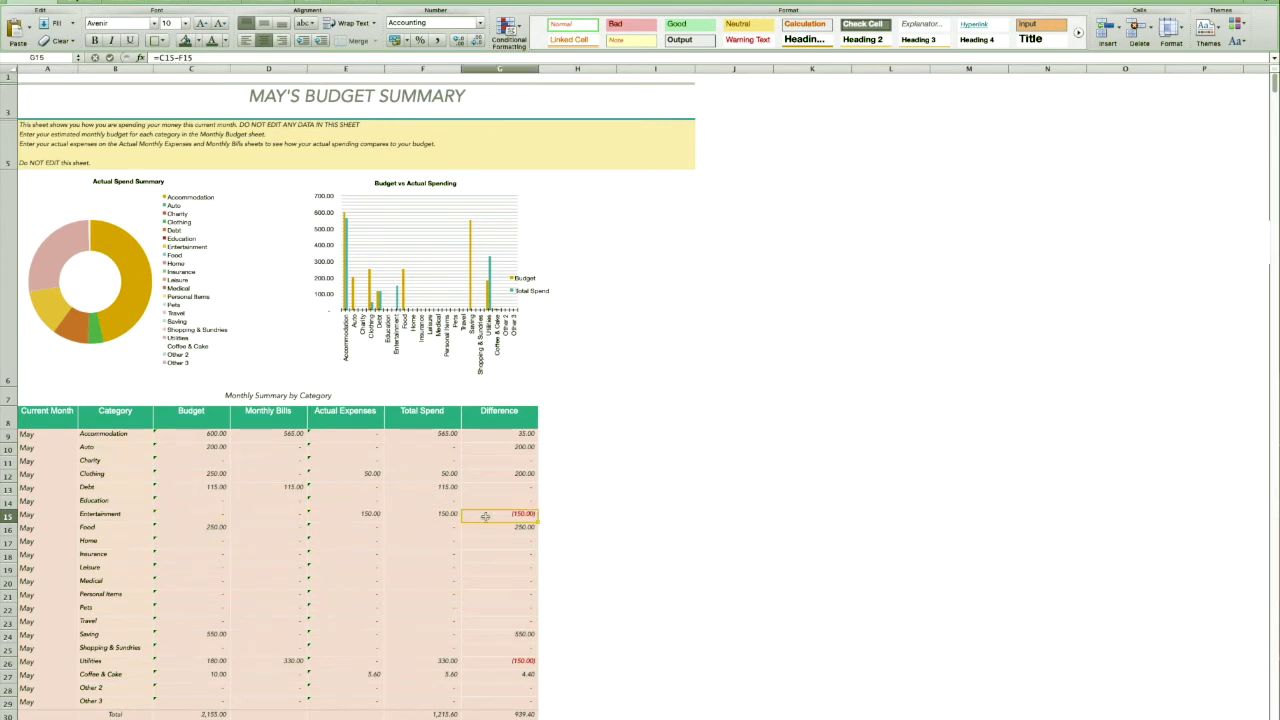
{"action": "left_click", "coordinate": [473, 662]}
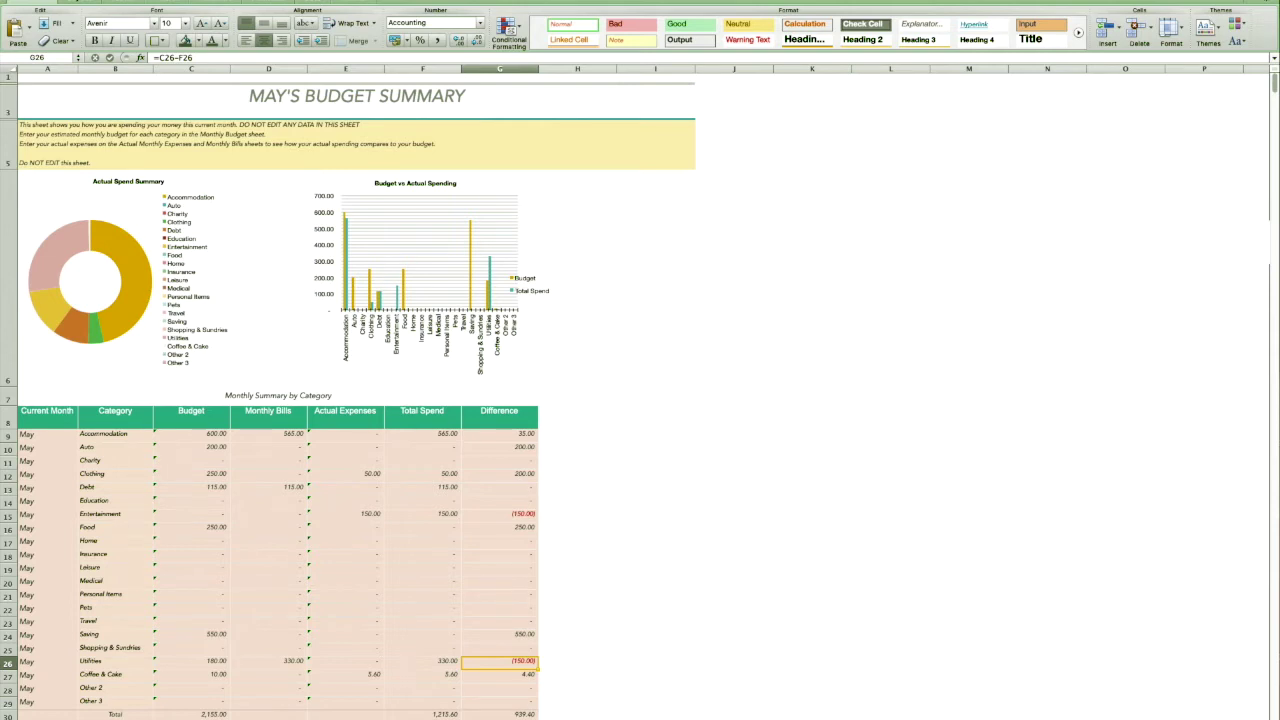
- Check the current month's Difference on the Monthly Budget sheet, and view the next free entry row in the Income Tracker
{"action": "key", "text": "ctrl+Page_Up"}
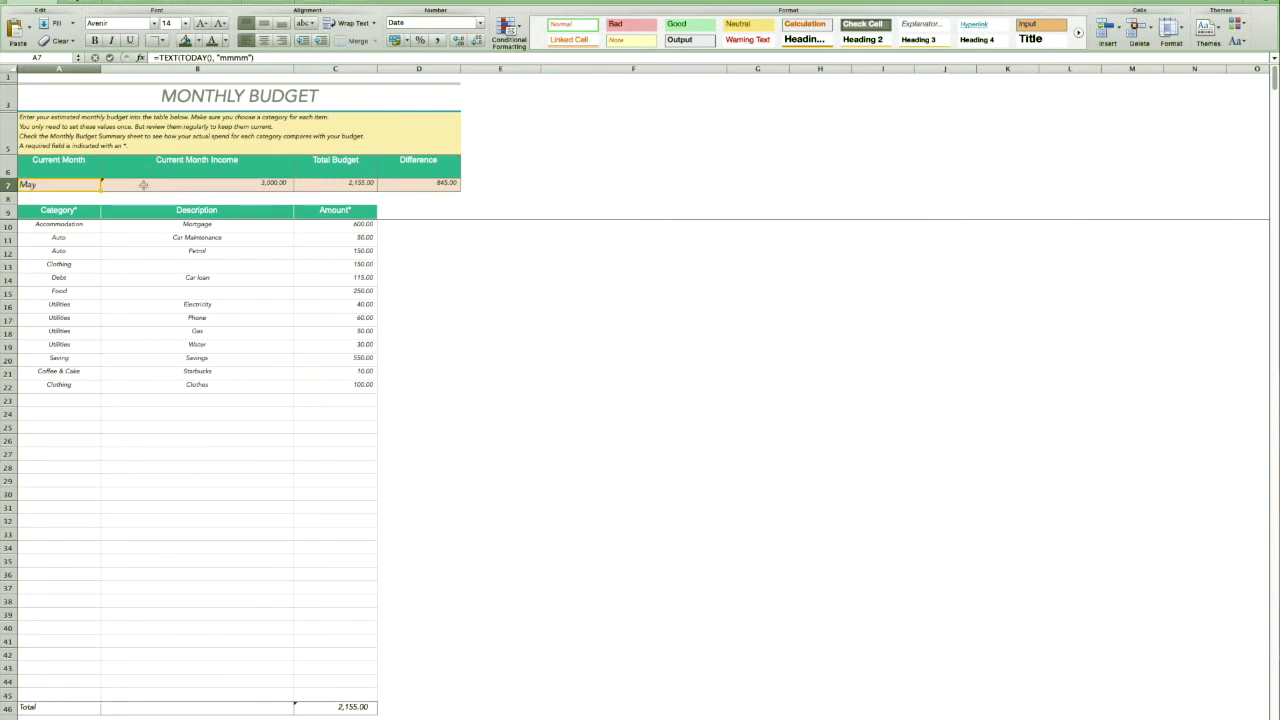
{"action": "left_click", "coordinate": [414, 188]}
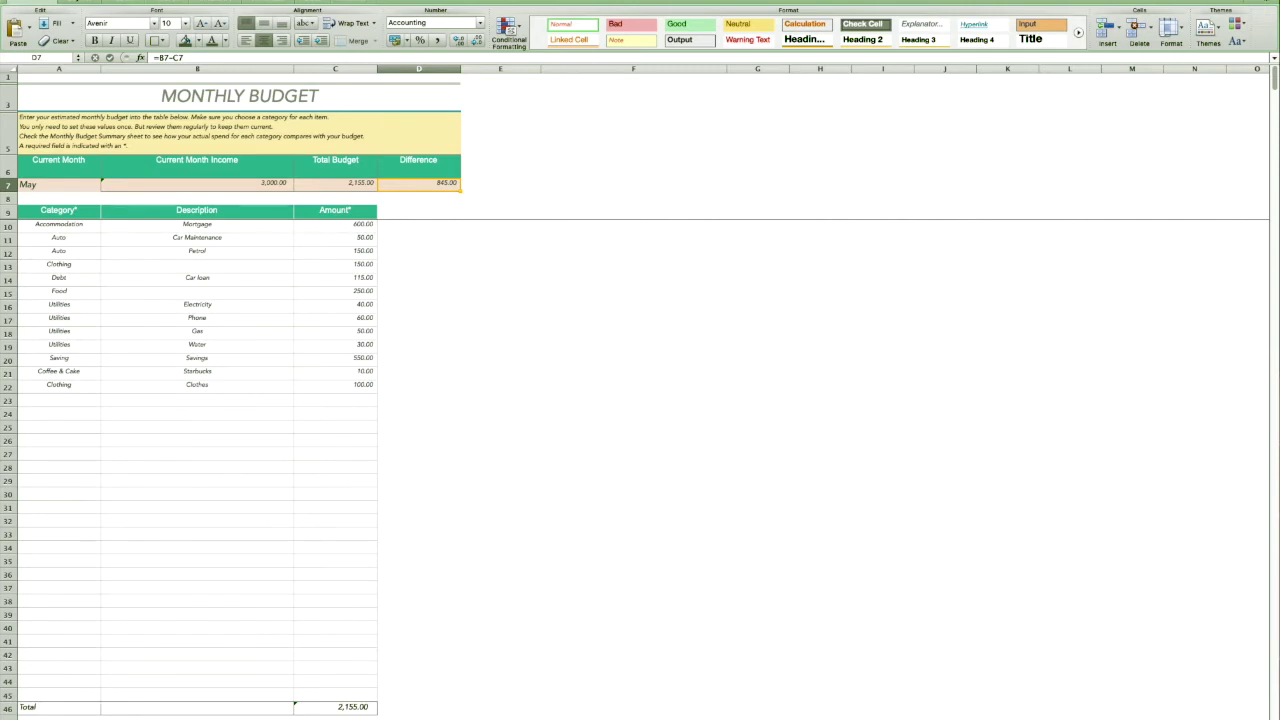
{"action": "key", "text": "ctrl+Page_Down"}
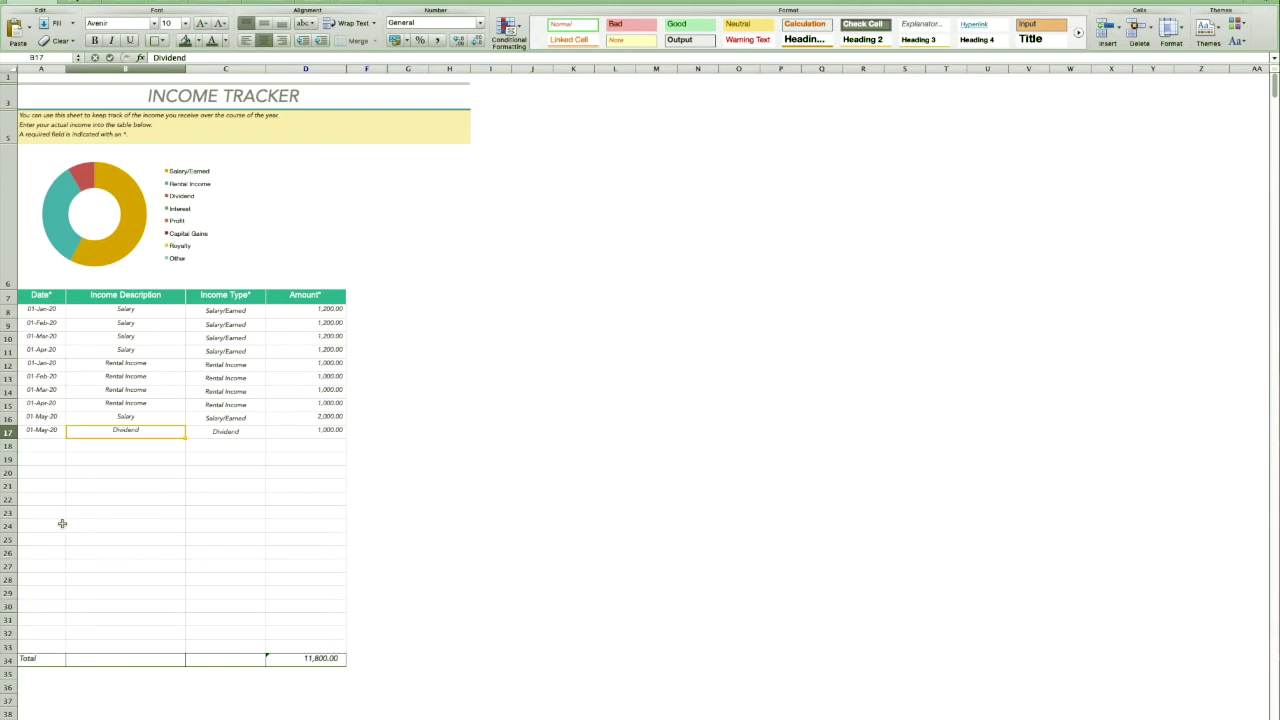
{"action": "left_click", "coordinate": [31, 444]}
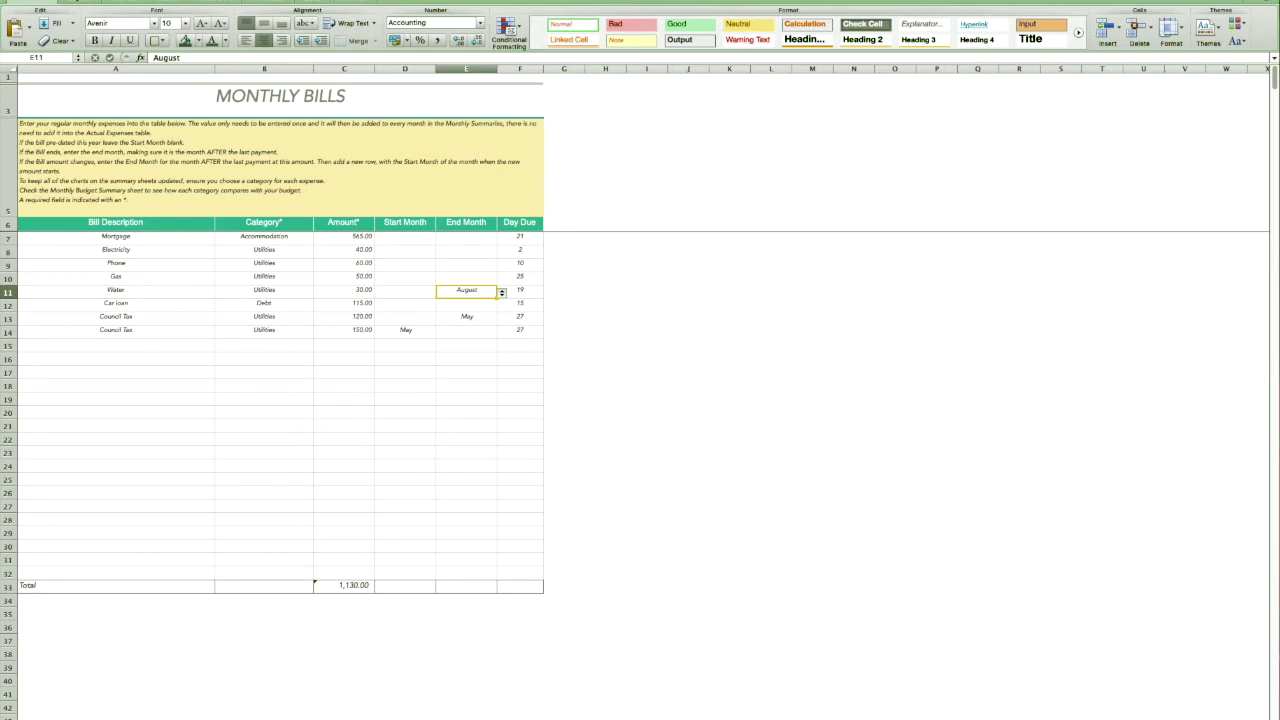
- View the Monthly Bills table, and inspect the pre-filled Investment Portfolio and Savings account rows on the Assets sheet
{"action": "left_click", "coordinate": [230, 396]}
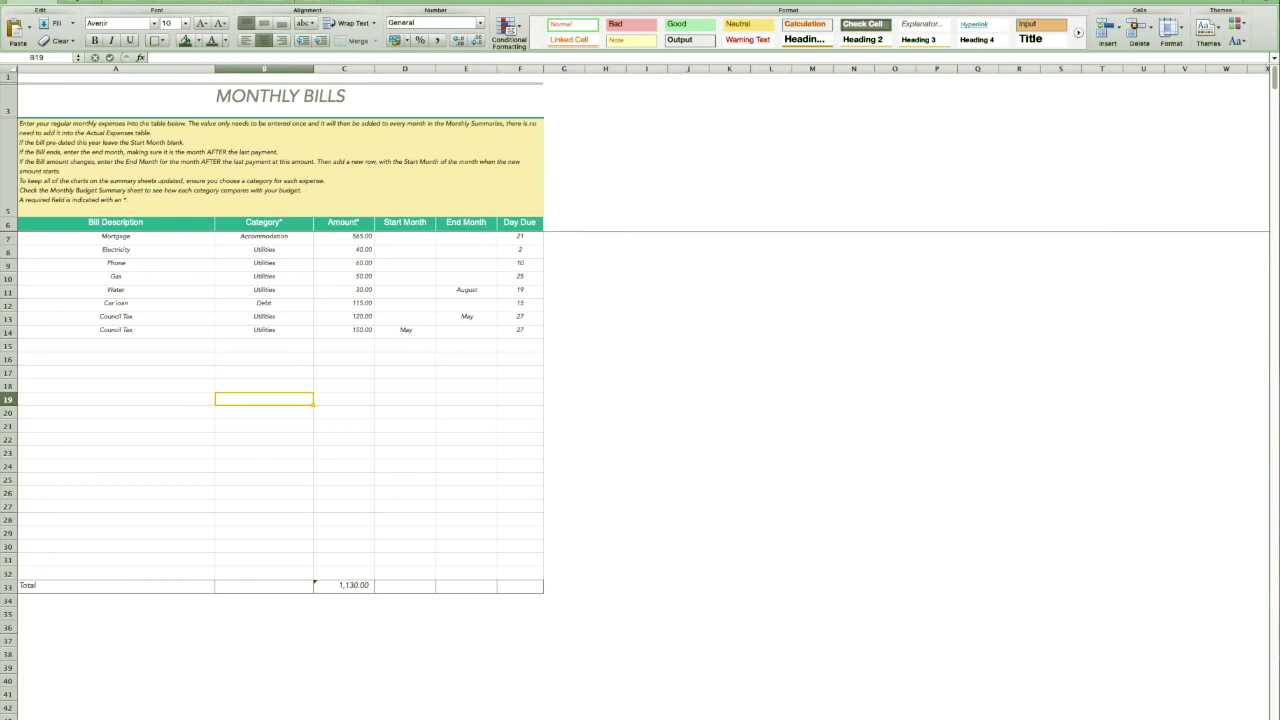
{"action": "key", "text": "ctrl+Page_Down"}
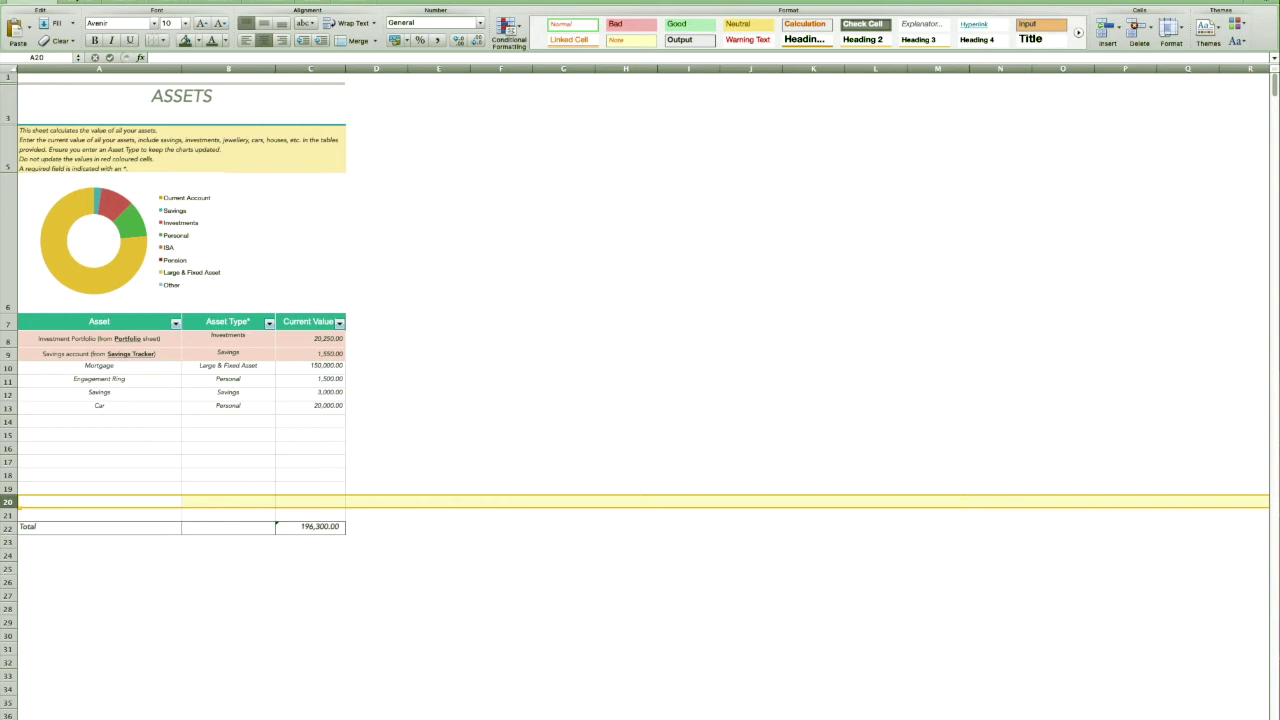
{"action": "left_click", "coordinate": [29, 340]}
{"action": "left_click_drag", "start_coordinate": [29, 340], "coordinate": [288, 354]}
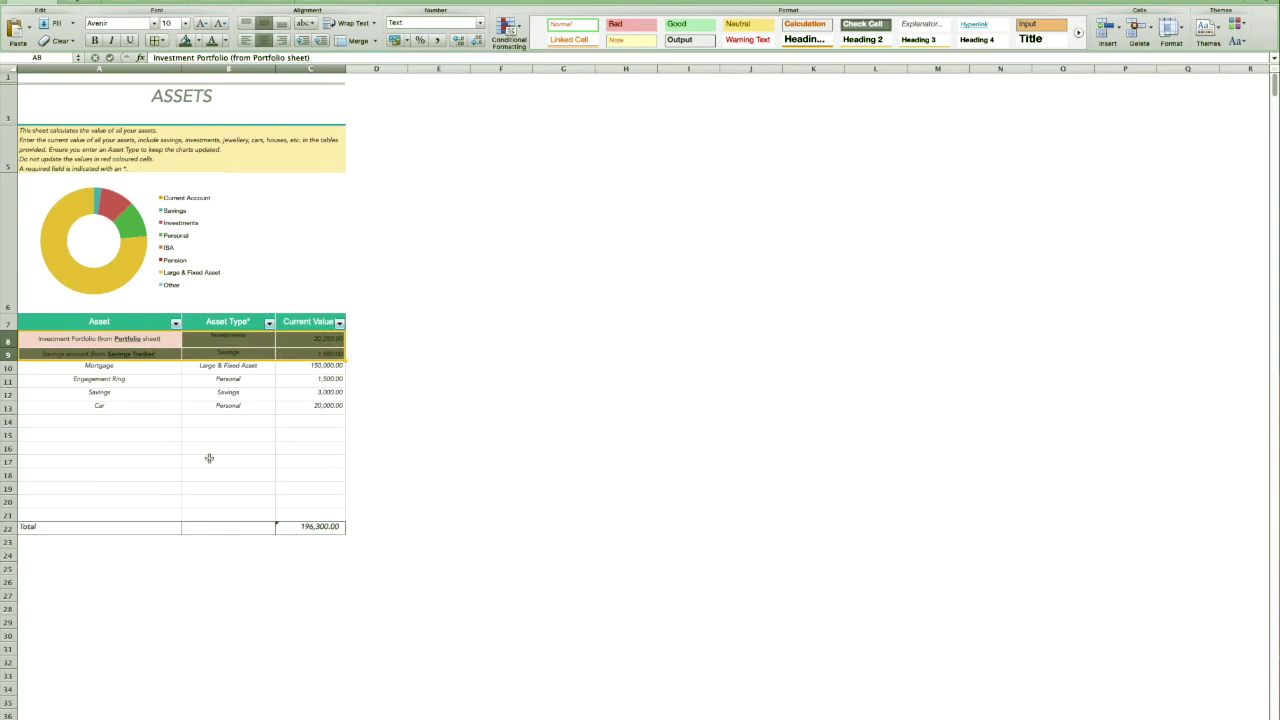
{"action": "left_click", "coordinate": [169, 432]}
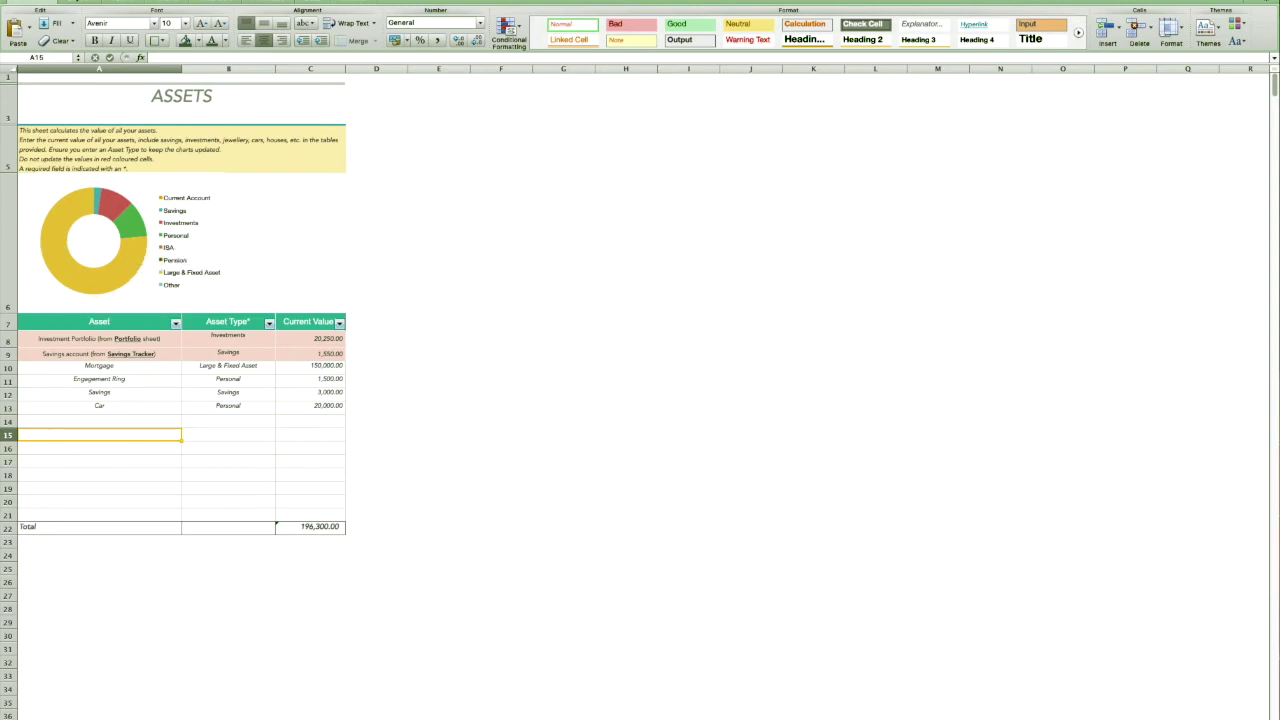
- Compare the Savings Tracker with the Assets sheet and return to the Savings Tracker
{"action": "left_click", "coordinate": [700, 718]}
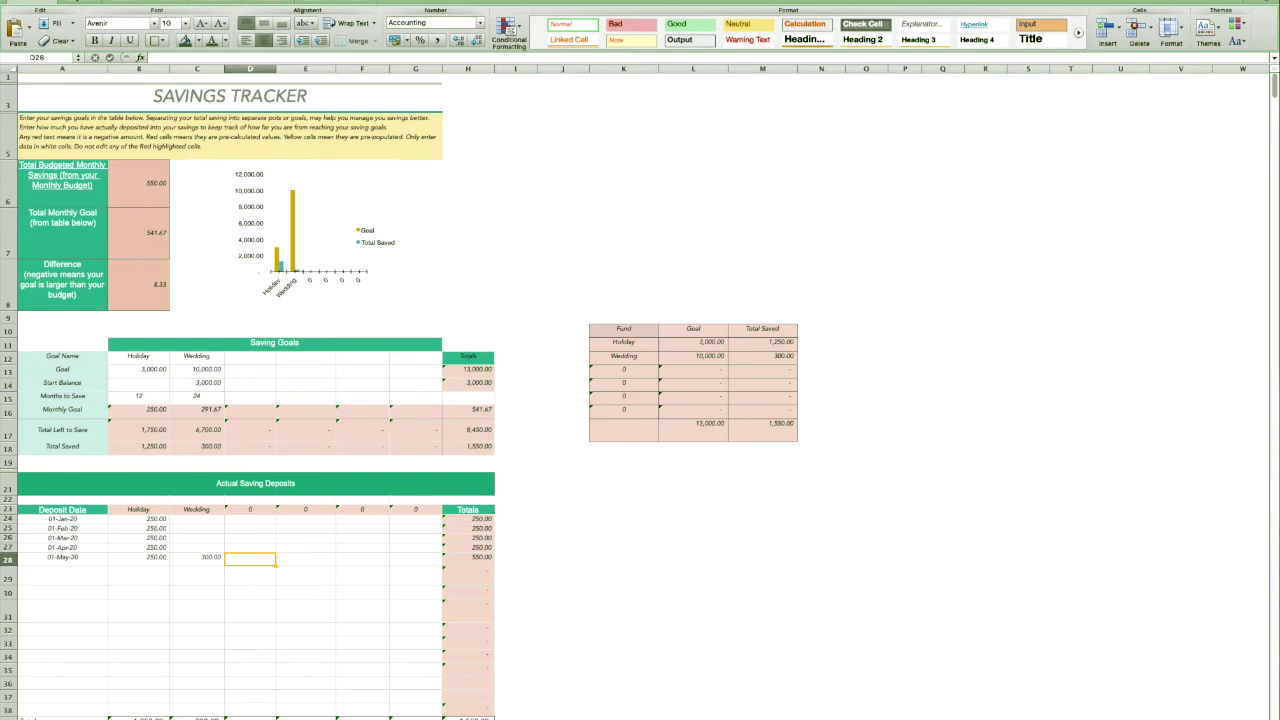
{"action": "left_click", "coordinate": [436, 717]}
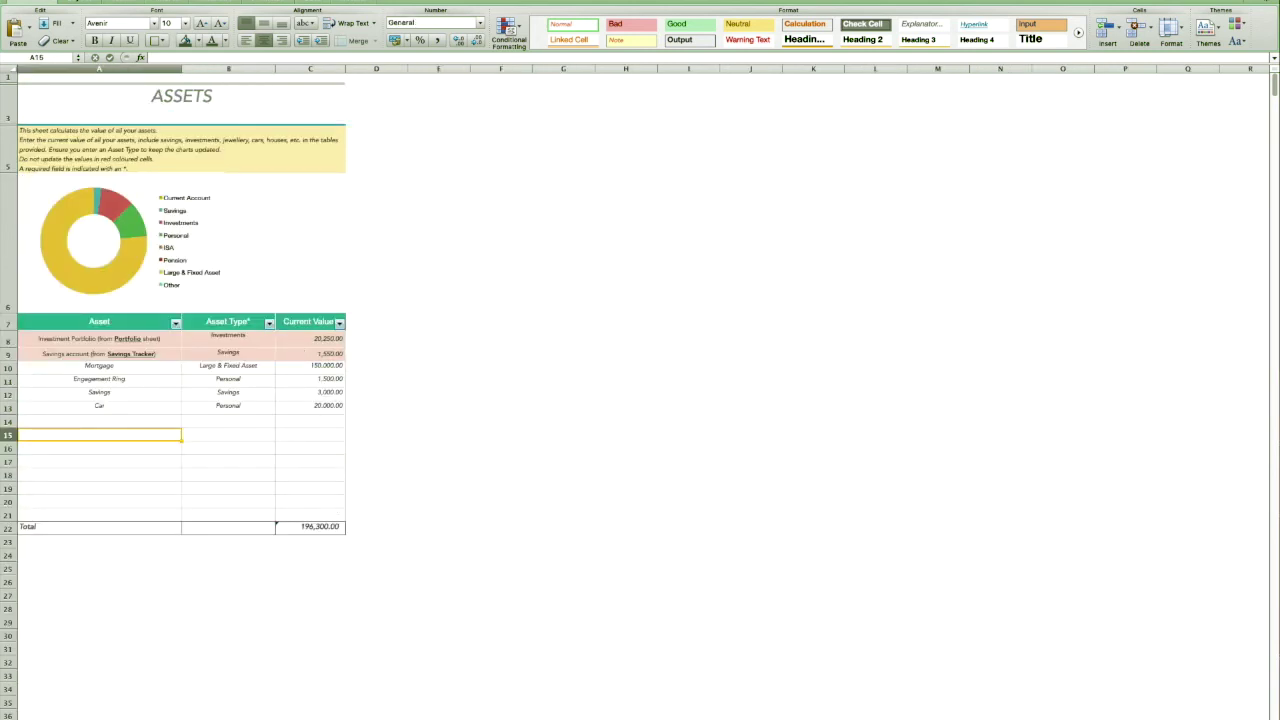
{"action": "key", "text": "ctrl+Page_Up"}
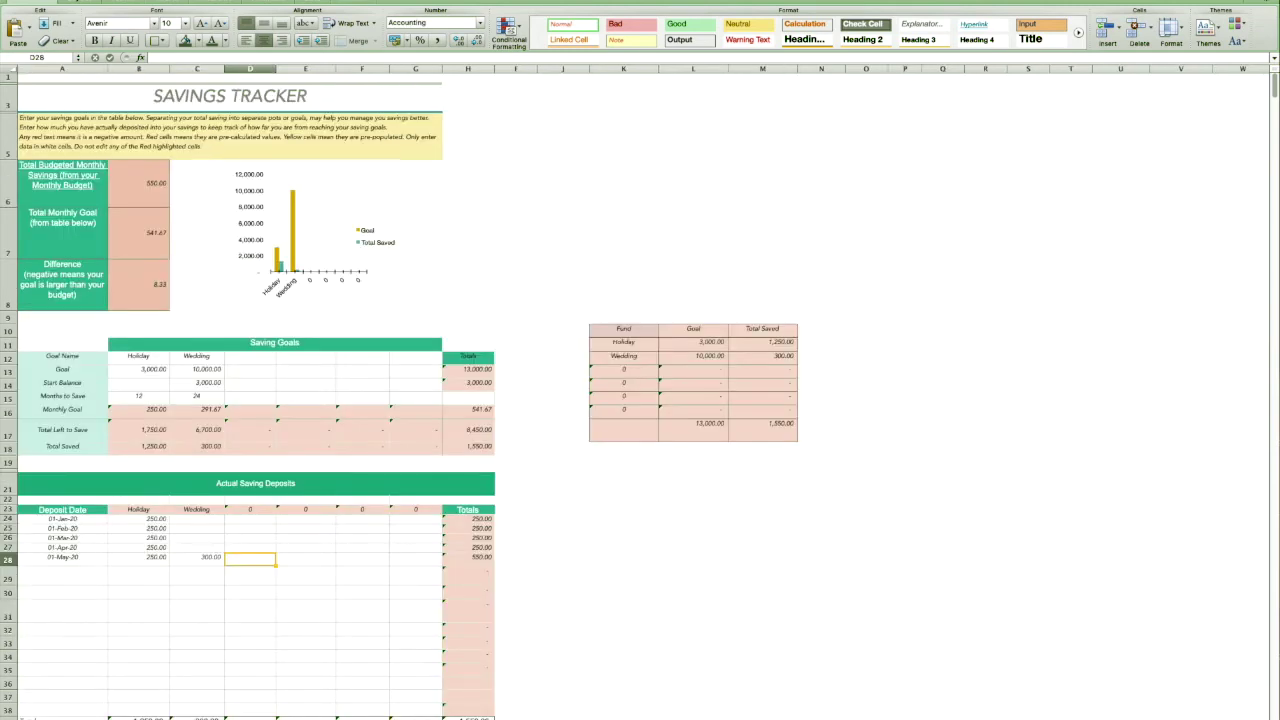
- Check the total outstanding balance on the Debts sheet and the Total Net Worth formula on the net worth dashboard
{"action": "left_click", "coordinate": [352, 717]}
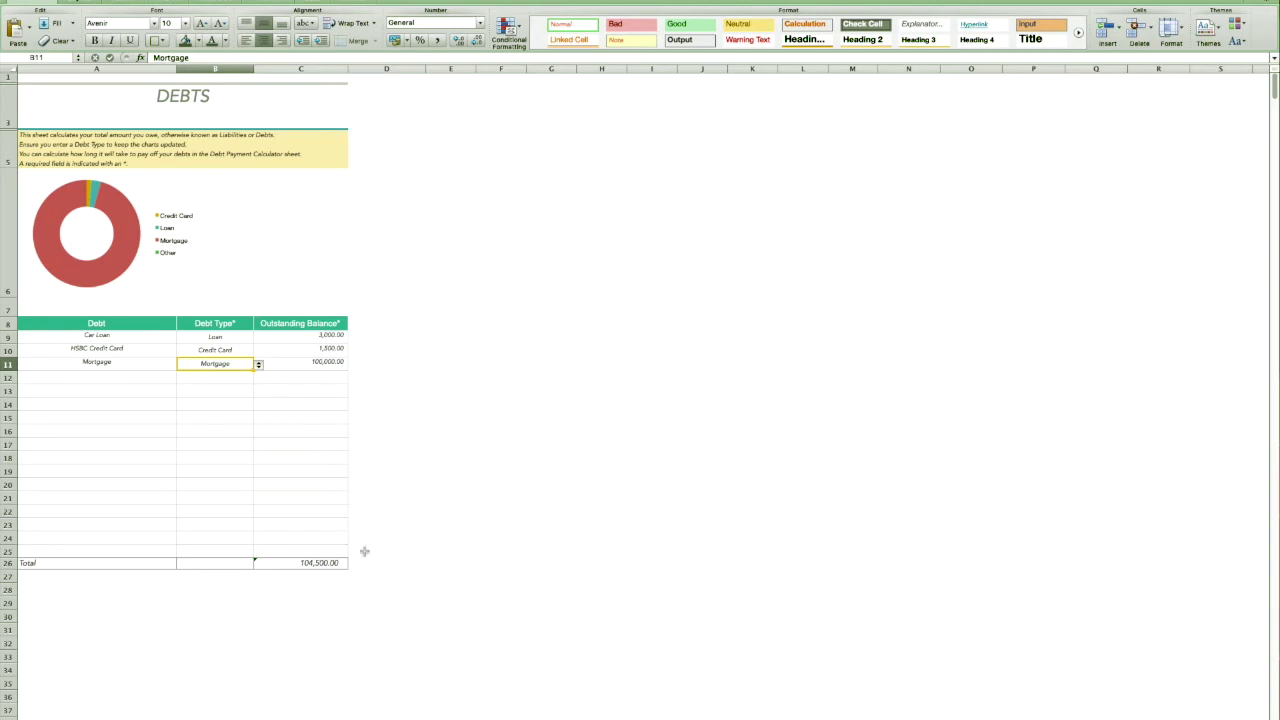
{"action": "left_click", "coordinate": [285, 565]}
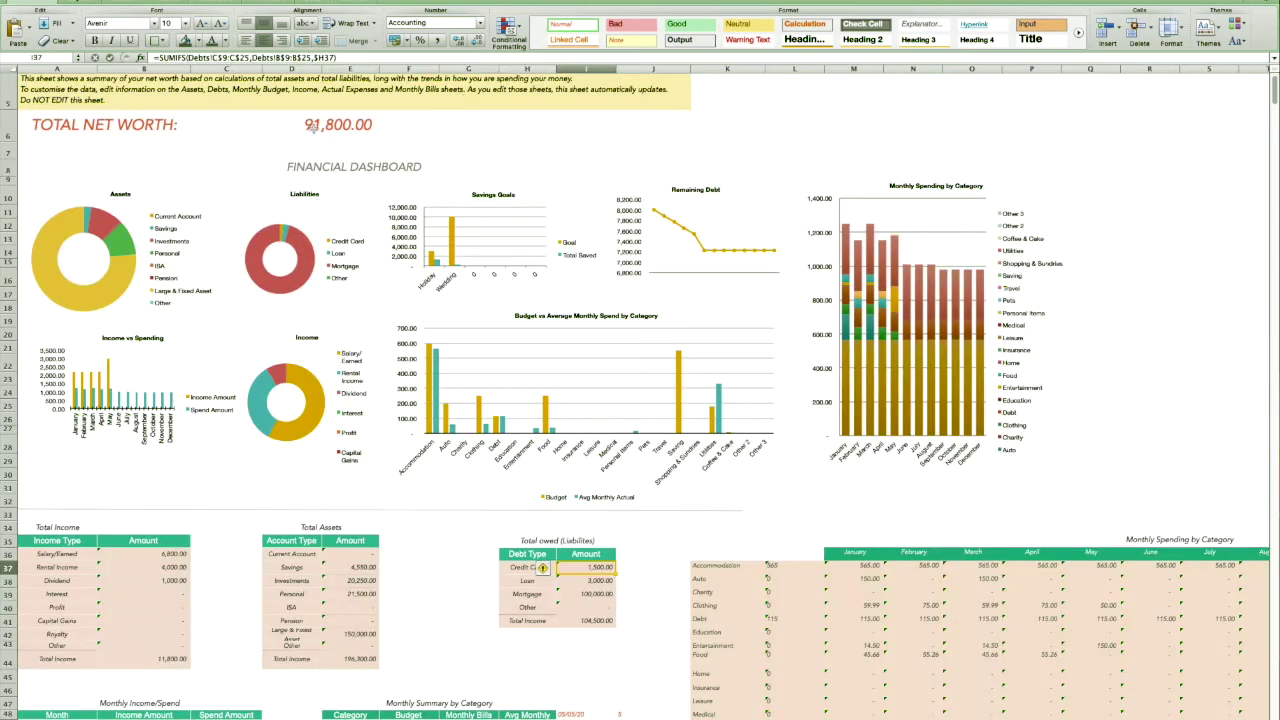
{"action": "left_click", "coordinate": [272, 126]}
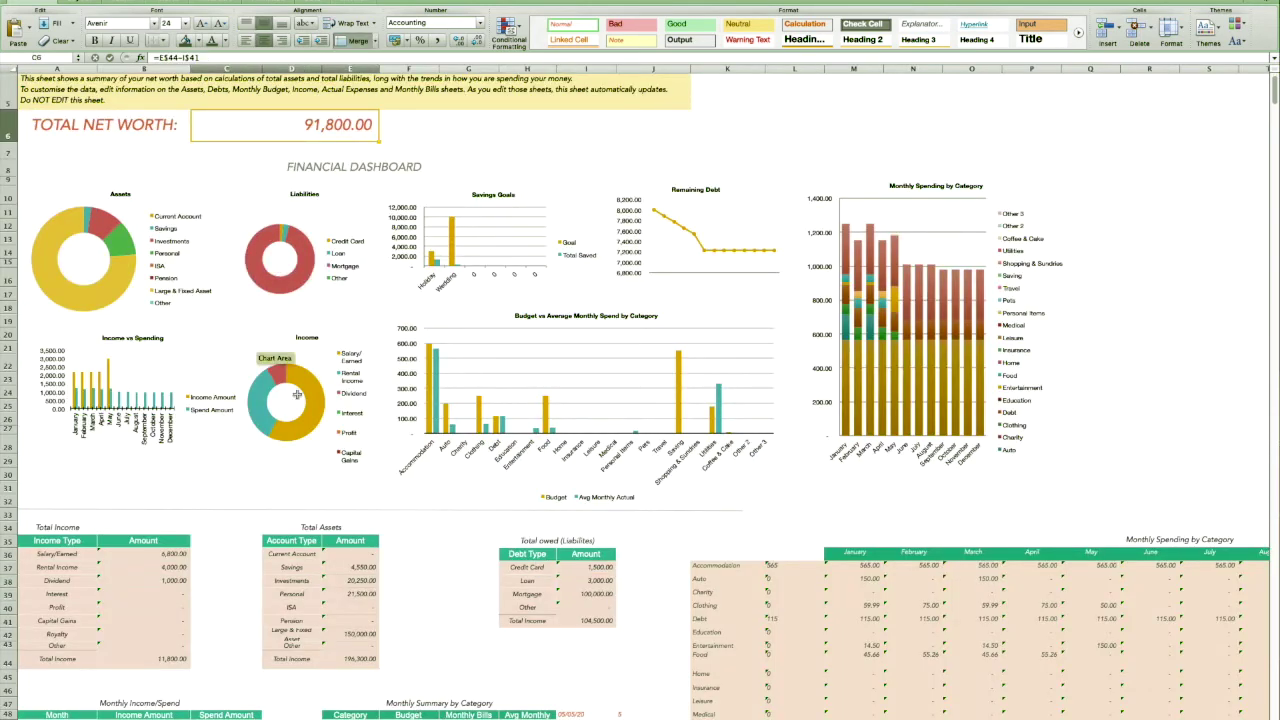
{"action": "mouse_move", "coordinate": [252, 240]}
- Open the Debt Calculator and inspect the Car Loan's additional monthly payment and number of months before it is paid off
{"action": "left_click", "coordinate": [240, 718]}
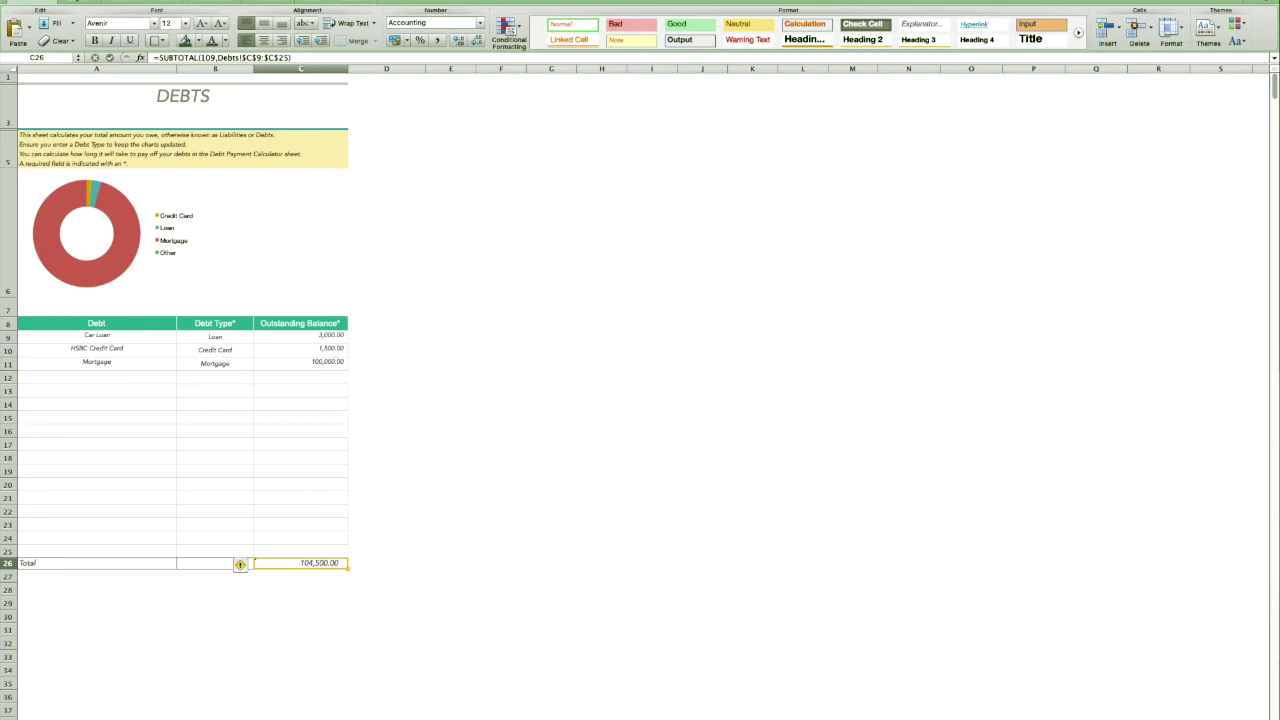
{"action": "left_click", "coordinate": [300, 718]}
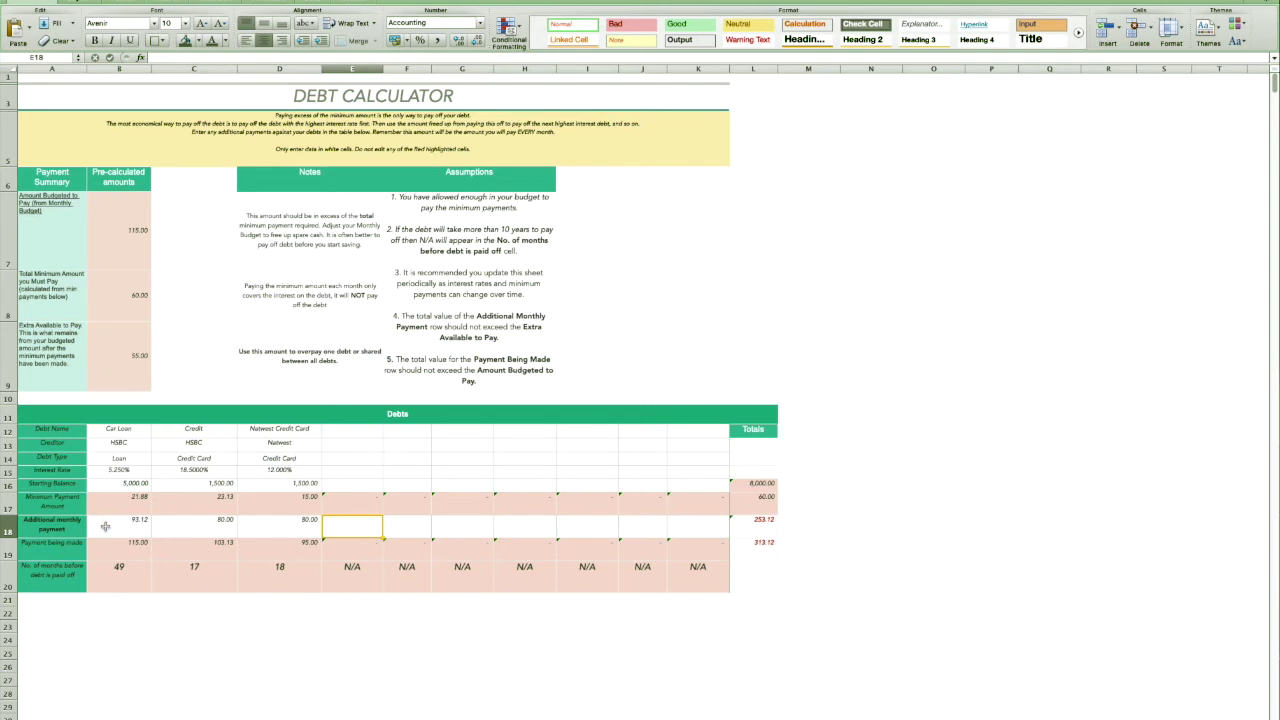
{"action": "left_click", "coordinate": [105, 526]}
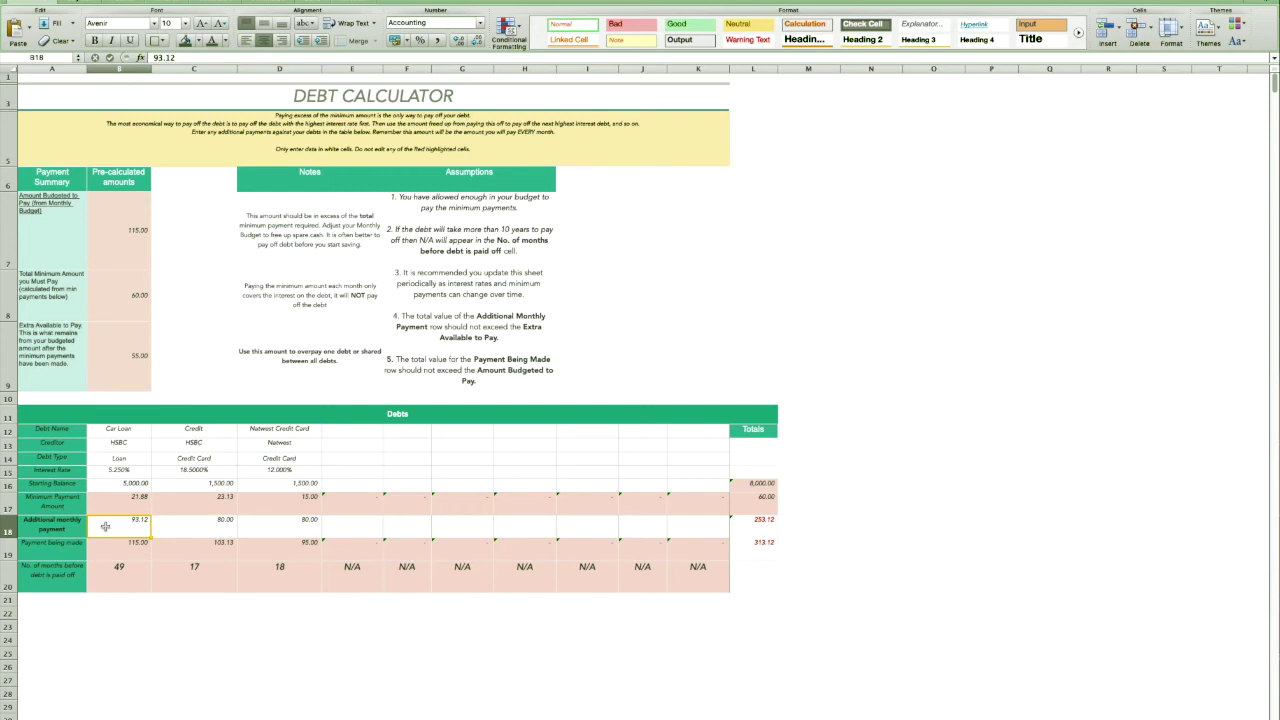
{"action": "left_click", "coordinate": [105, 580]}
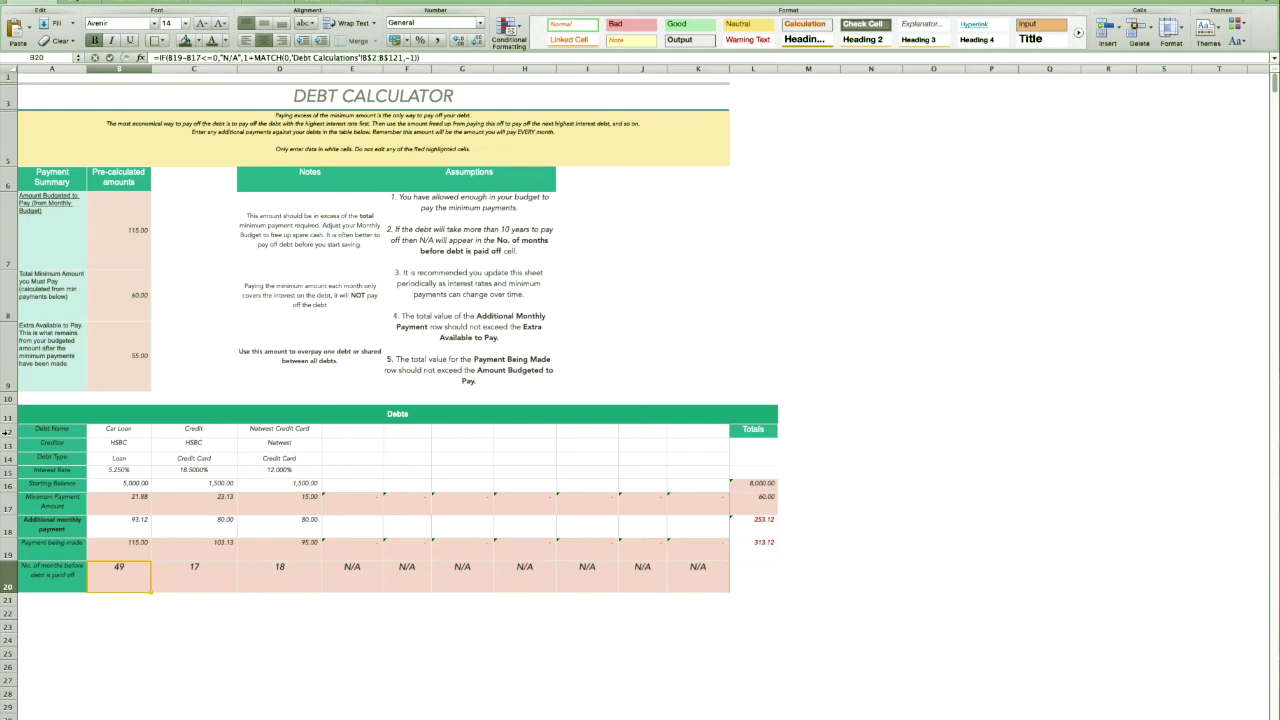
- Follow the Amount Budgeted to Pay link to the Monthly Budget sheet and select the entire Debt row for the car loan
{"action": "left_click", "coordinate": [96, 223]}
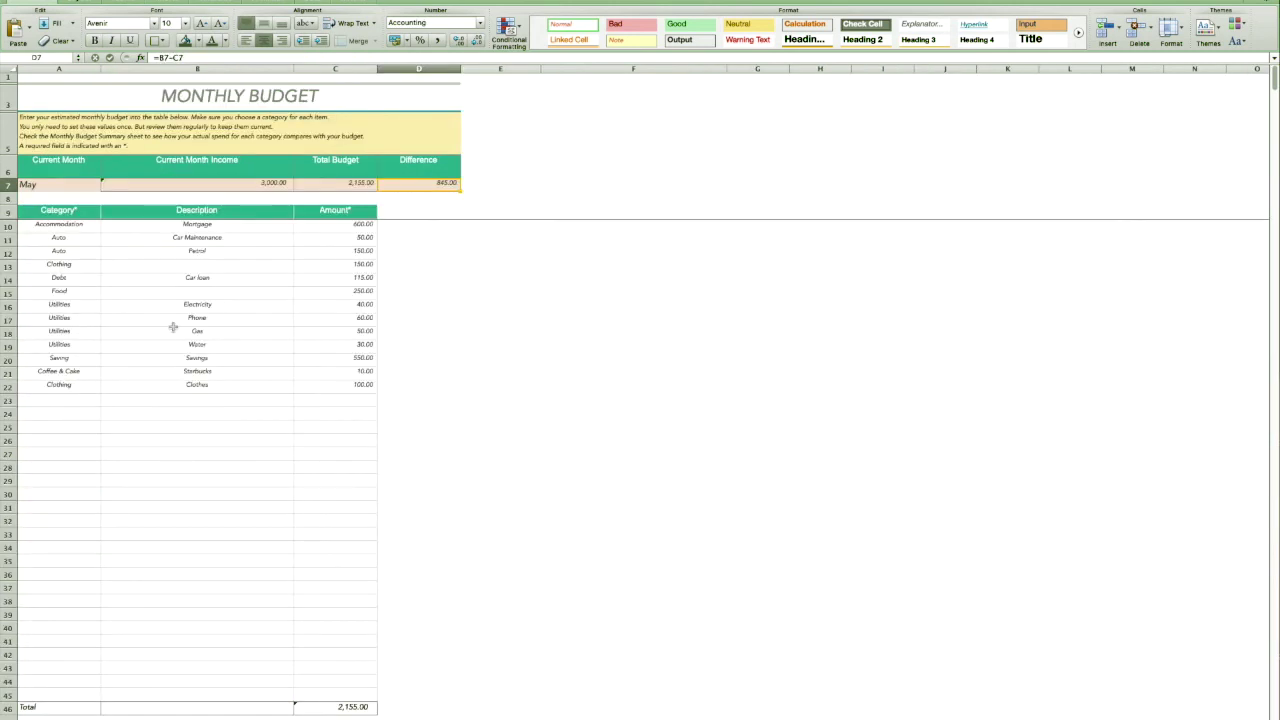
{"action": "left_click", "coordinate": [12, 282]}
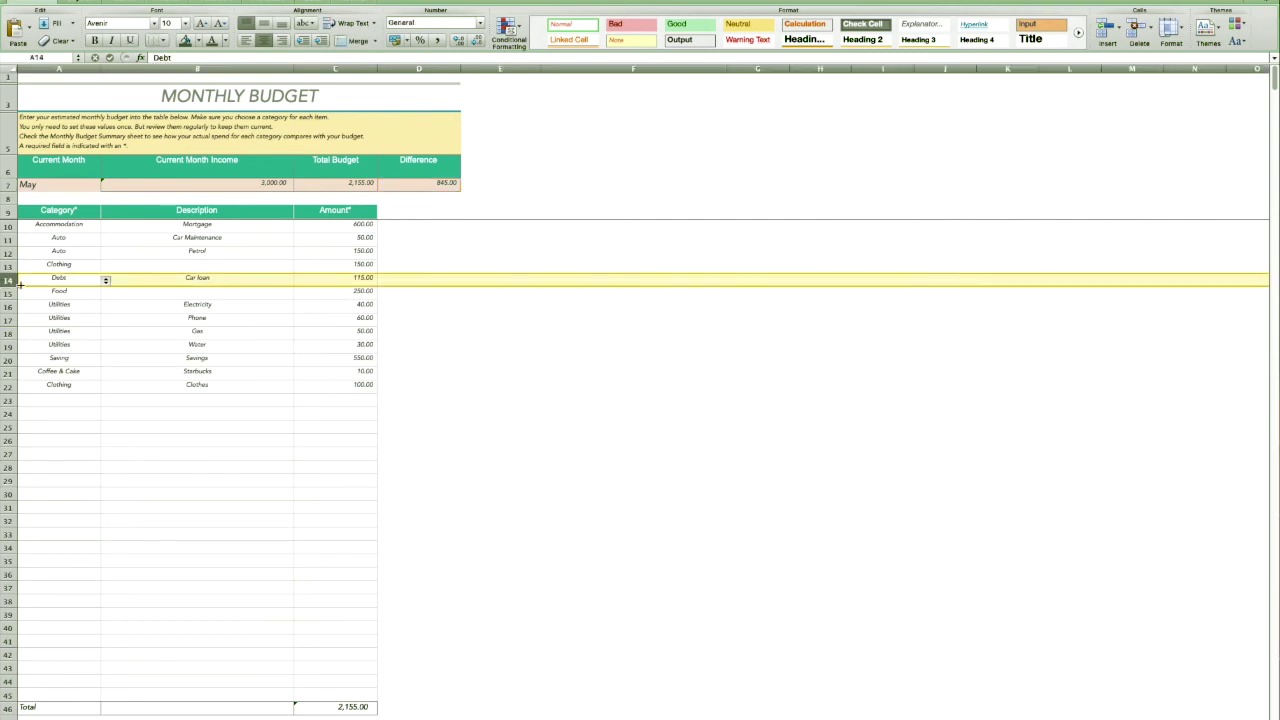
- Check the car loan's budget row, return to the Debt Calculator, and inspect the minimum payment, extra available and total additional payment formulas
{"action": "left_click", "coordinate": [184, 282]}
{"action": "left_click", "coordinate": [328, 281]}
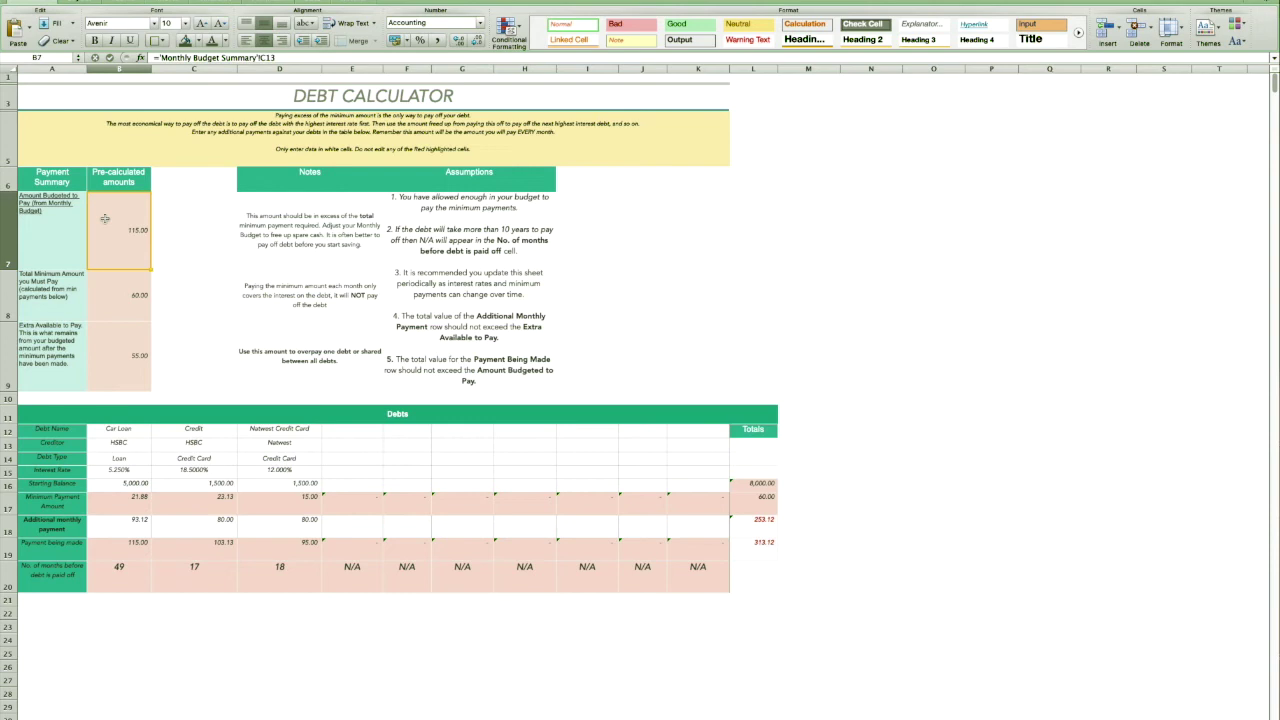
{"action": "left_click", "coordinate": [118, 296]}
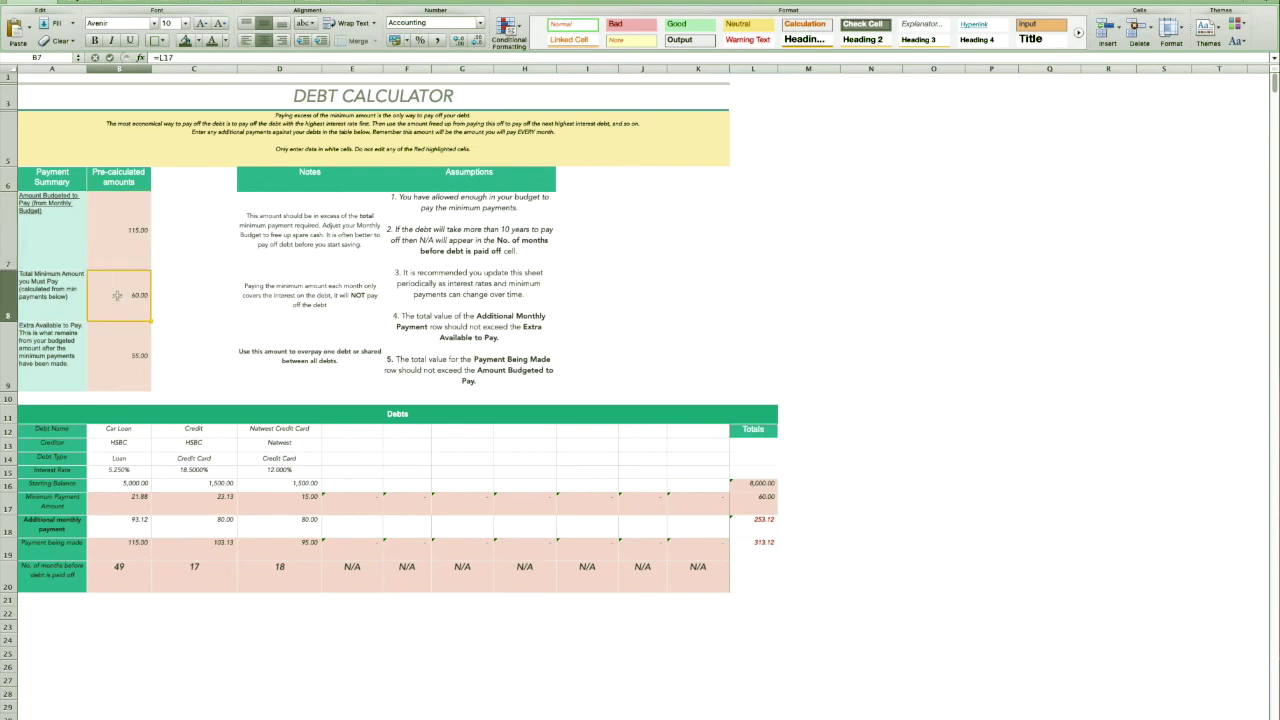
{"action": "left_click", "coordinate": [115, 502]}
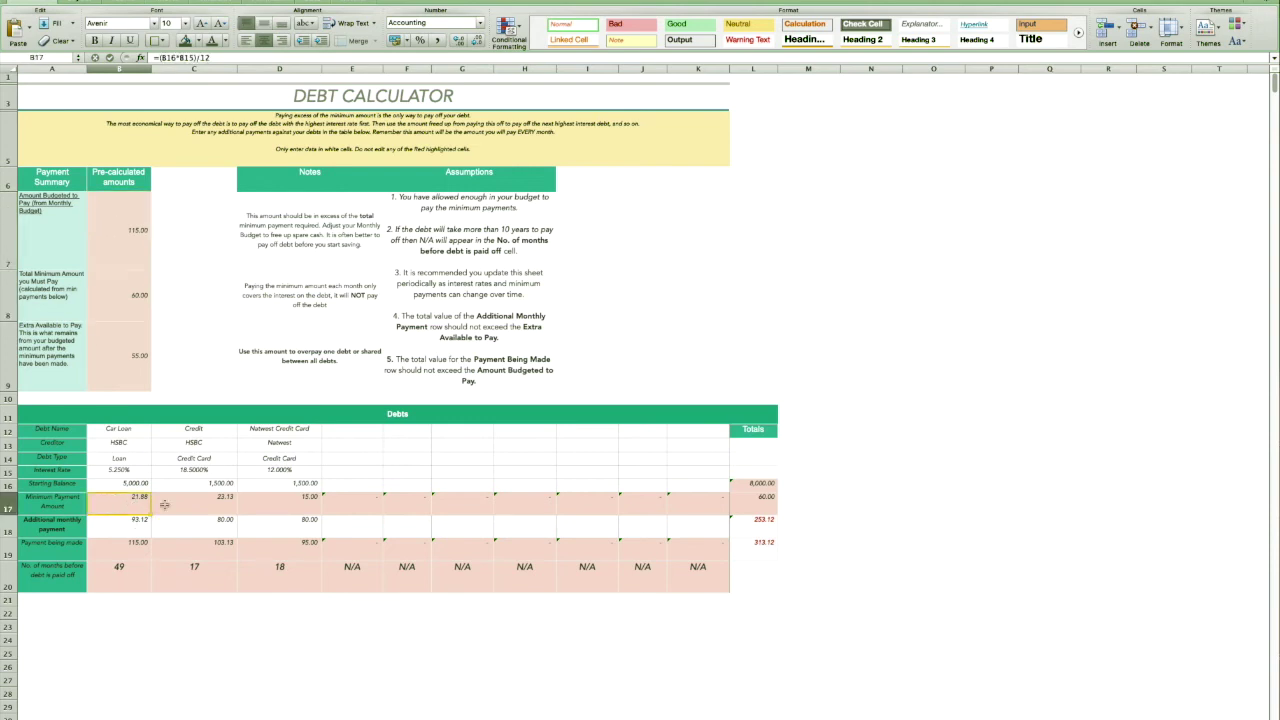
{"action": "left_click", "coordinate": [118, 355]}
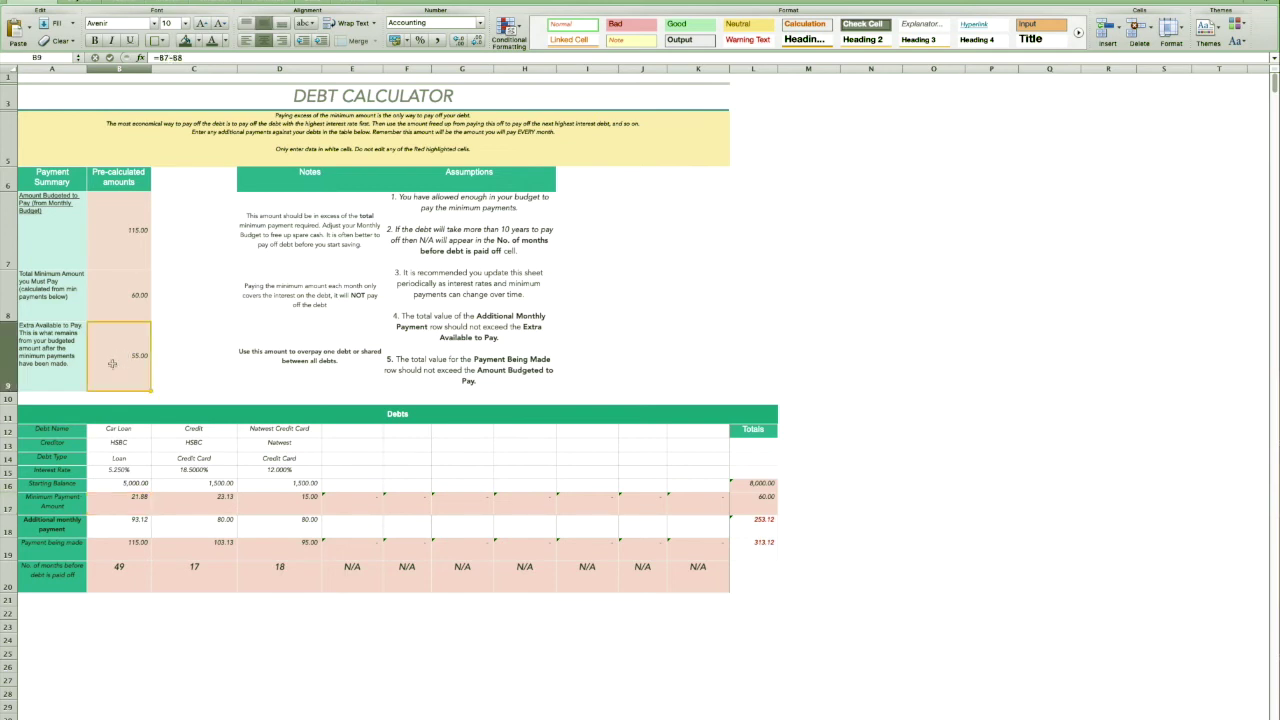
{"action": "left_click", "coordinate": [740, 524]}
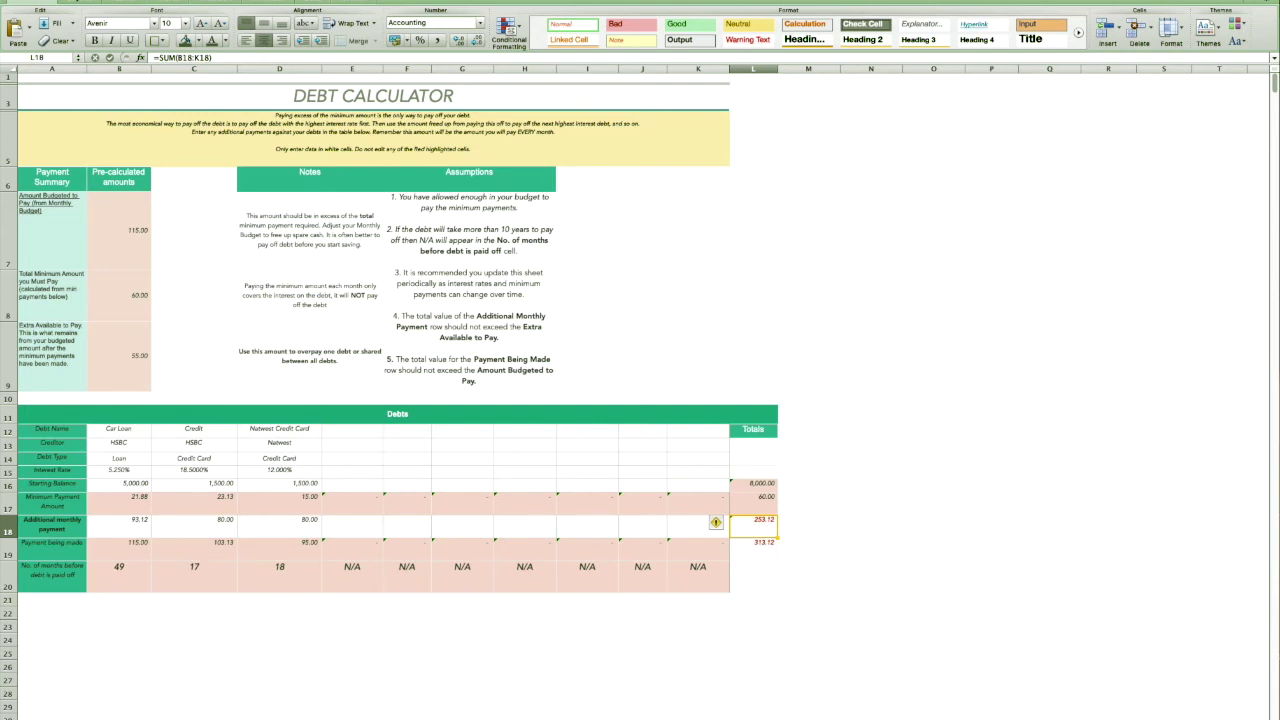
- Open the Debt Tracker sheet and select the Car Loan payment cell in the first empty row below 01-May-20
{"action": "left_click", "coordinate": [428, 718]}
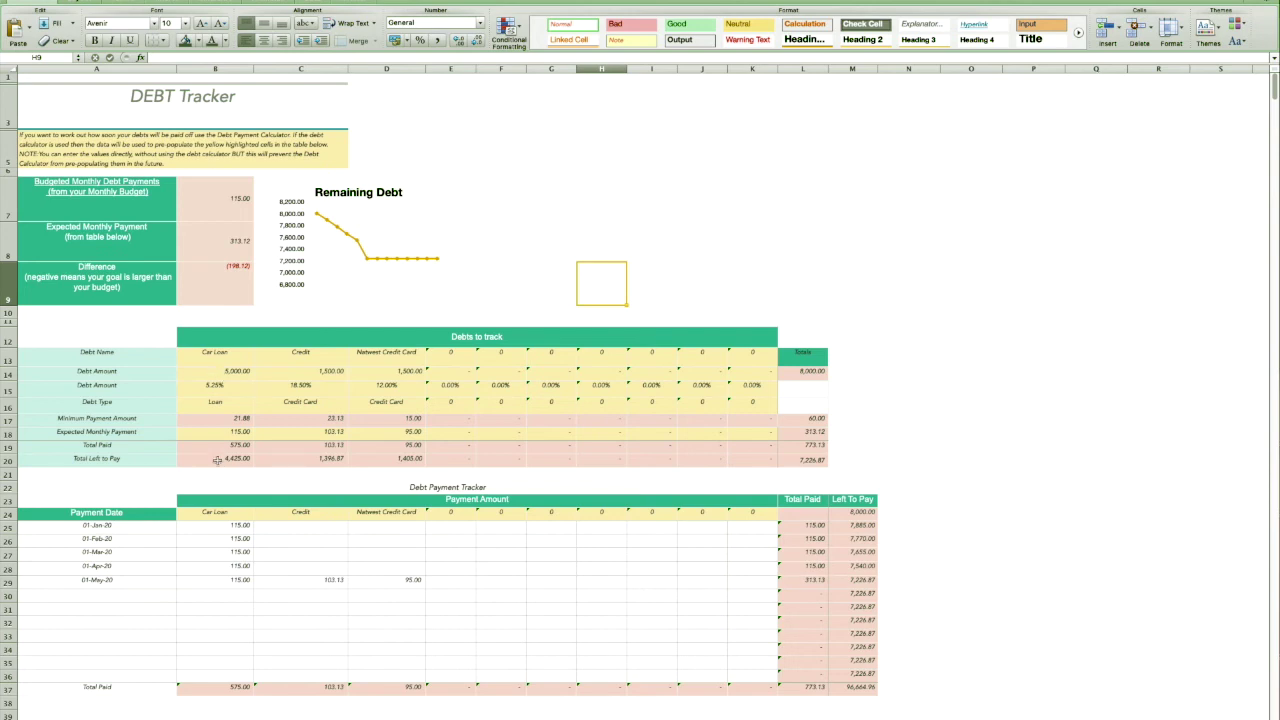
{"action": "left_click", "coordinate": [213, 593]}
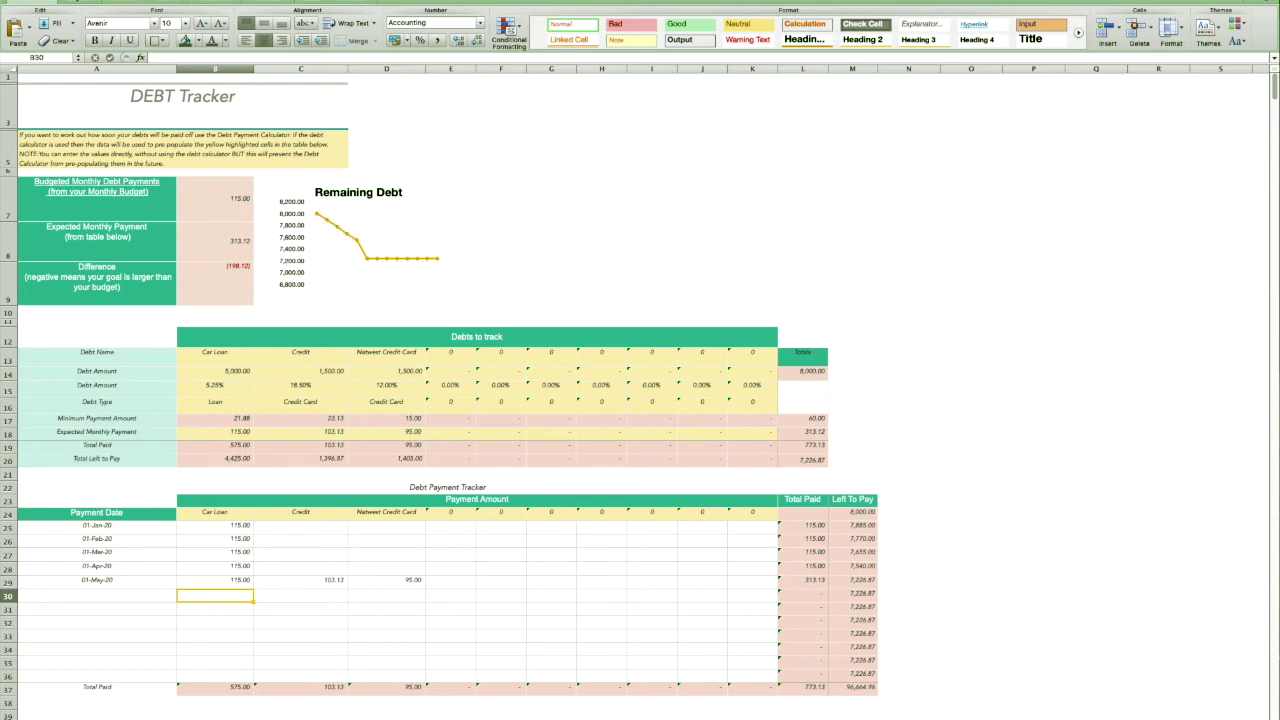
- Open the Share Portfolio sheet and check the current share prices of Apple and Share 2 and Share 2's price paid
{"action": "key", "text": "ctrl+Page_Down"}
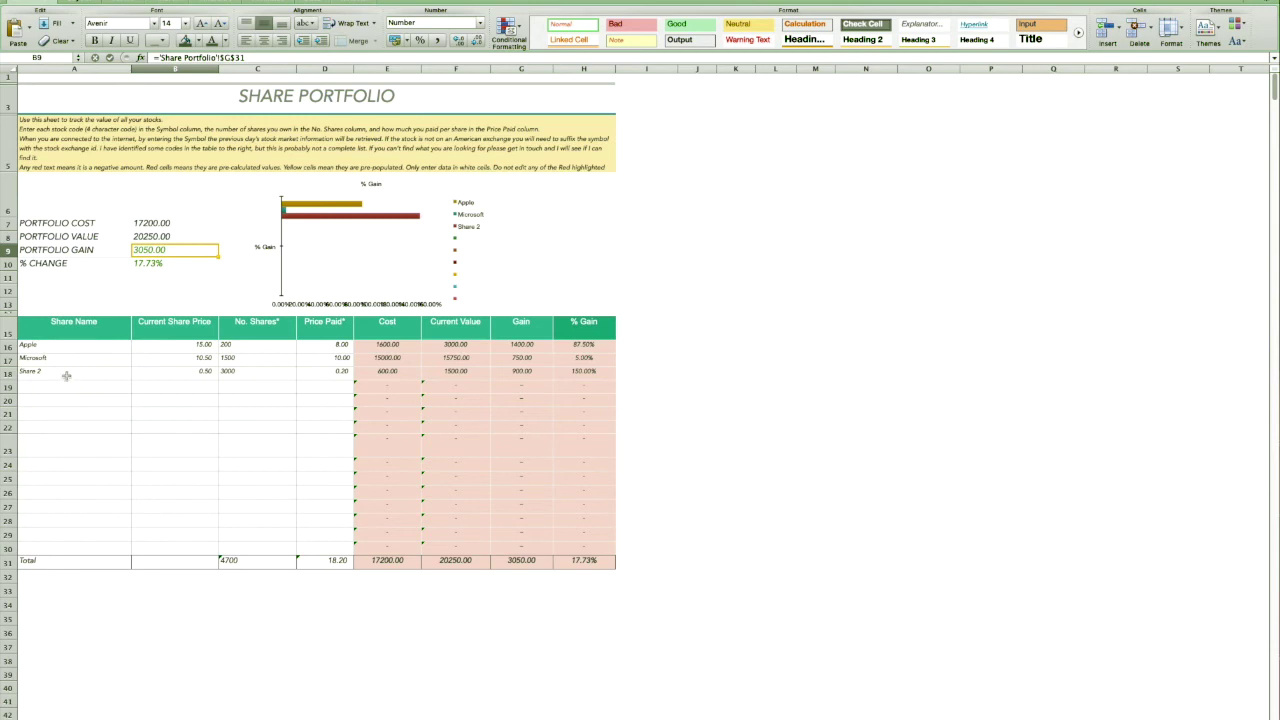
{"action": "left_click", "coordinate": [142, 346]}
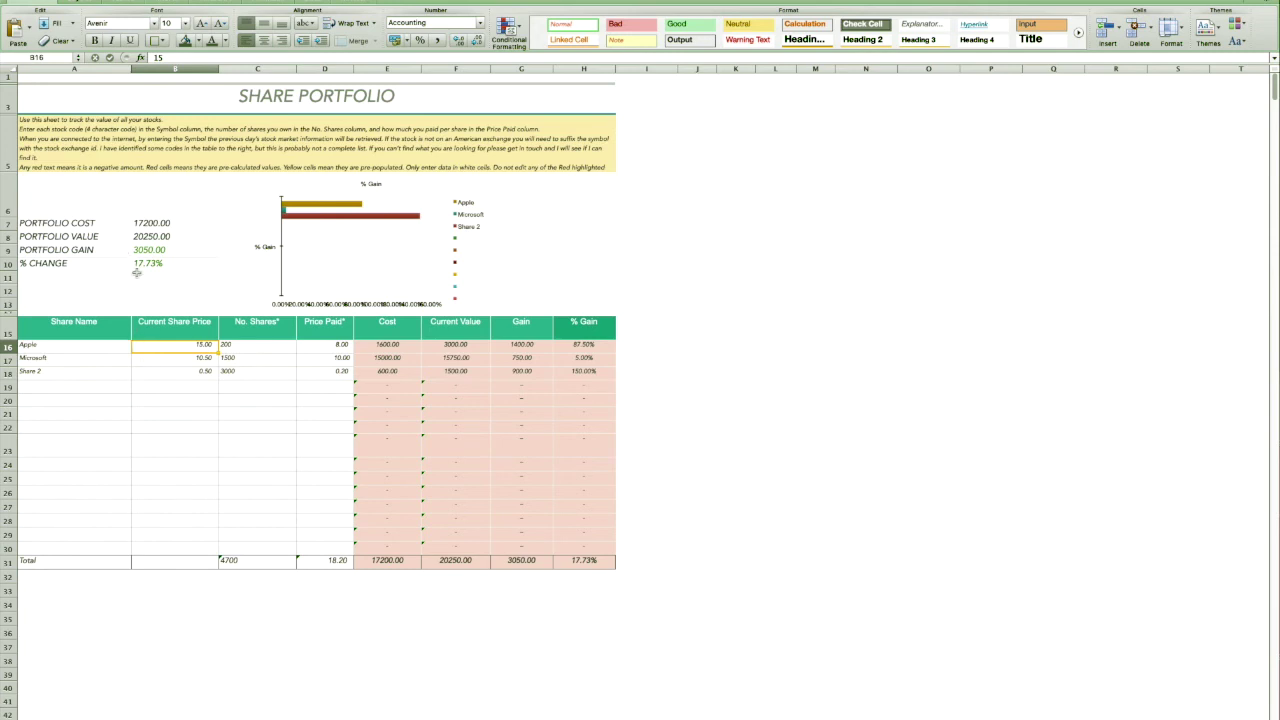
{"action": "left_click", "coordinate": [150, 371]}
{"action": "left_click", "coordinate": [325, 371]}
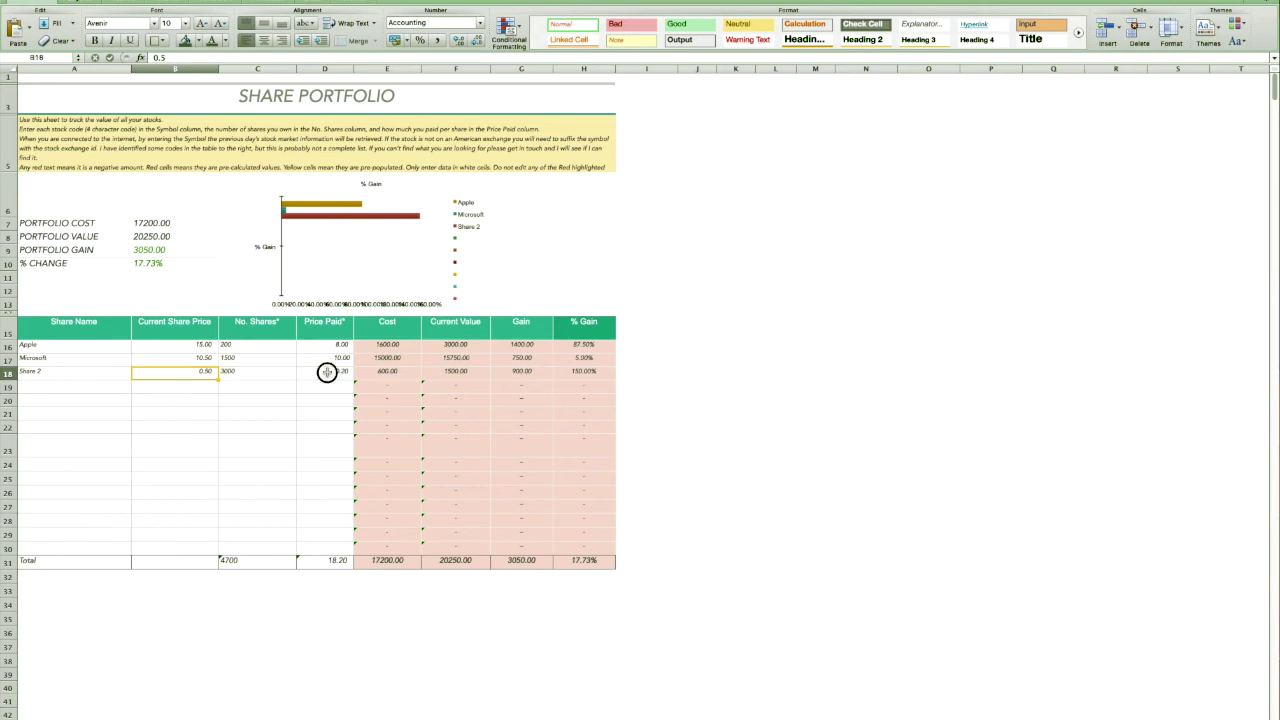
- Set Share 2's current share price to 0.15
{"action": "left_click", "coordinate": [180, 374]}
{"action": "type", "text": "0.15"}
{"action": "left_click", "coordinate": [251, 374]}
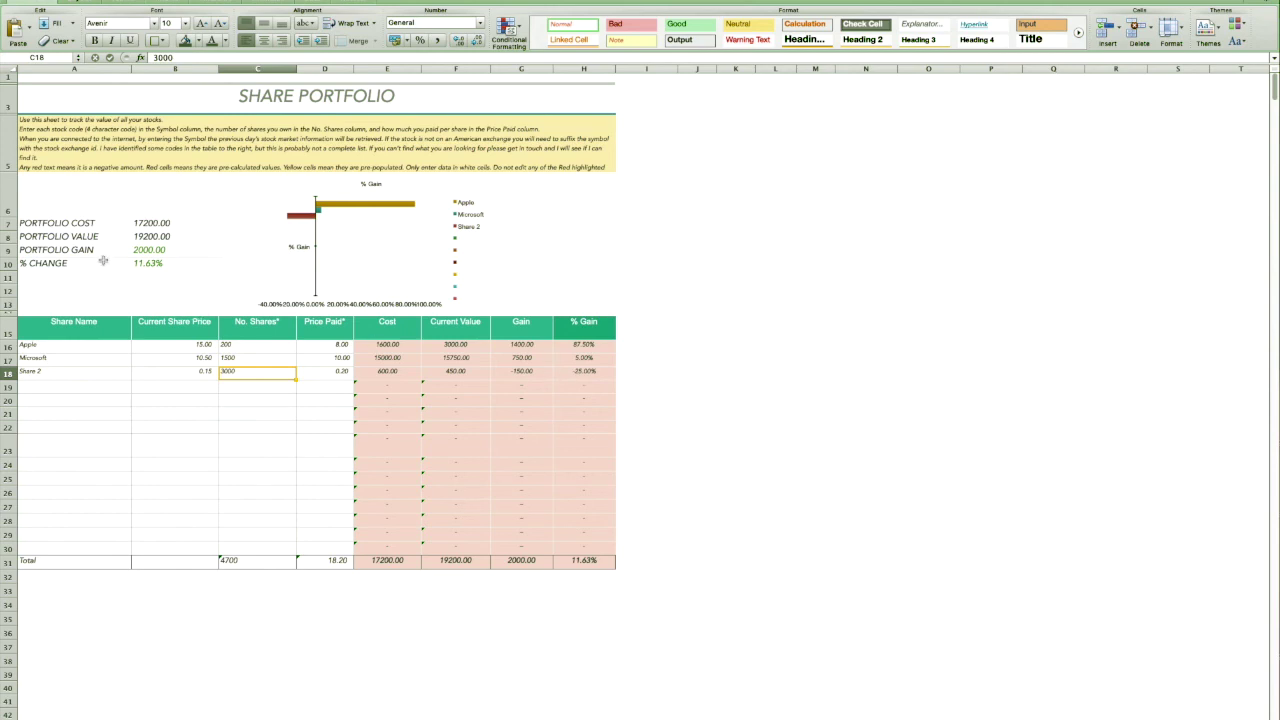
- Set Apple's current share price to 8
{"action": "left_click", "coordinate": [166, 350]}
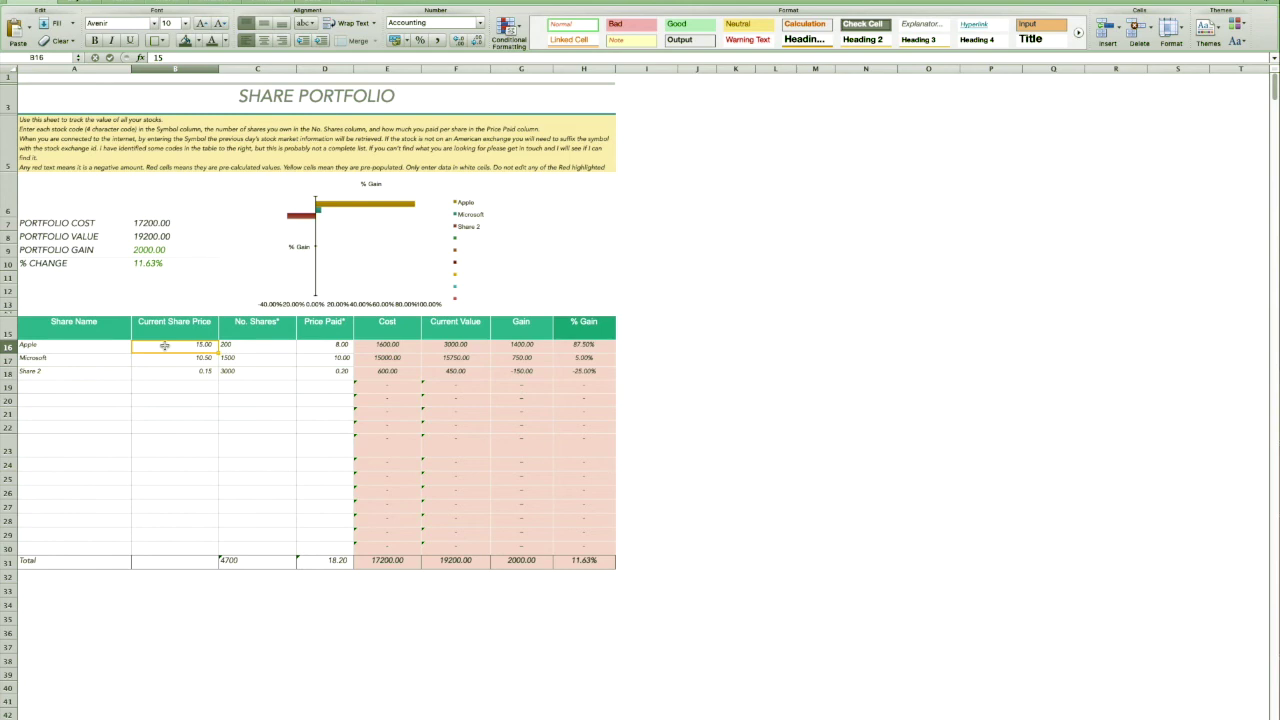
{"action": "type", "text": "8"}
{"action": "key", "text": "Return"}
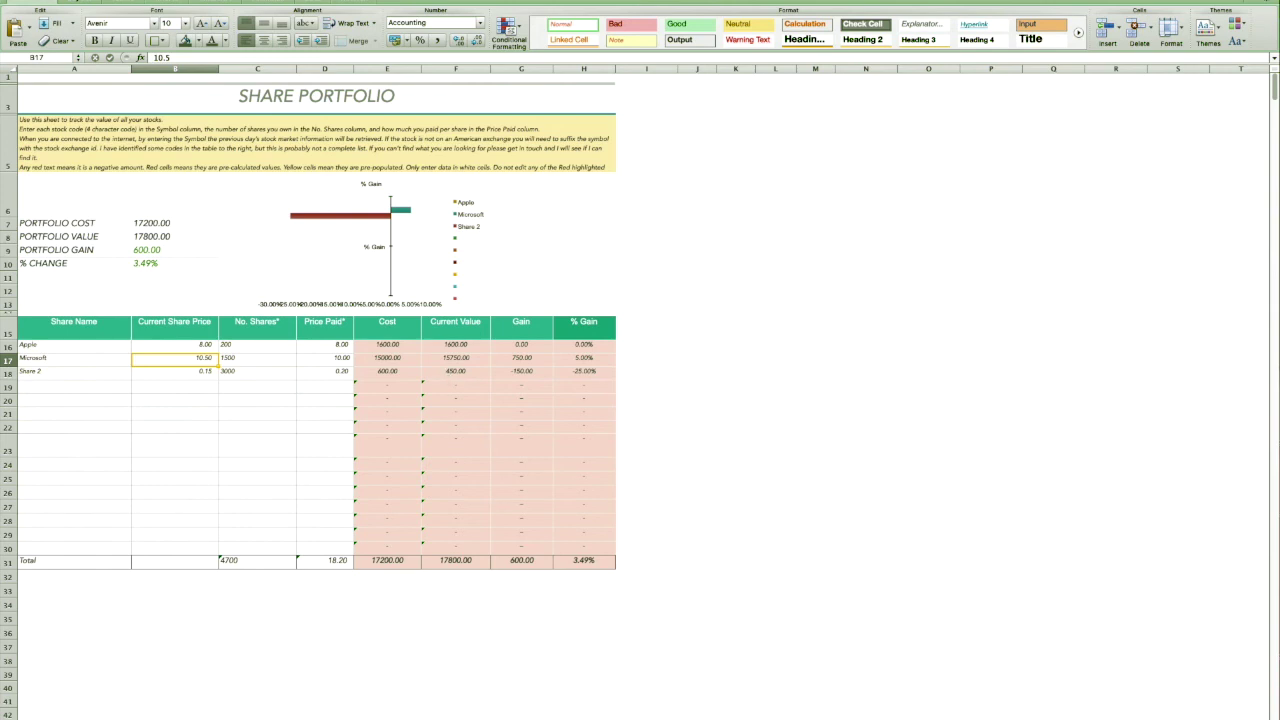
- View the Online Shopping Tracker, Accounts Tracker, Subscription Tracker and Password Tracker sheets in turn
{"action": "key", "text": "ctrl+Page_Down"}
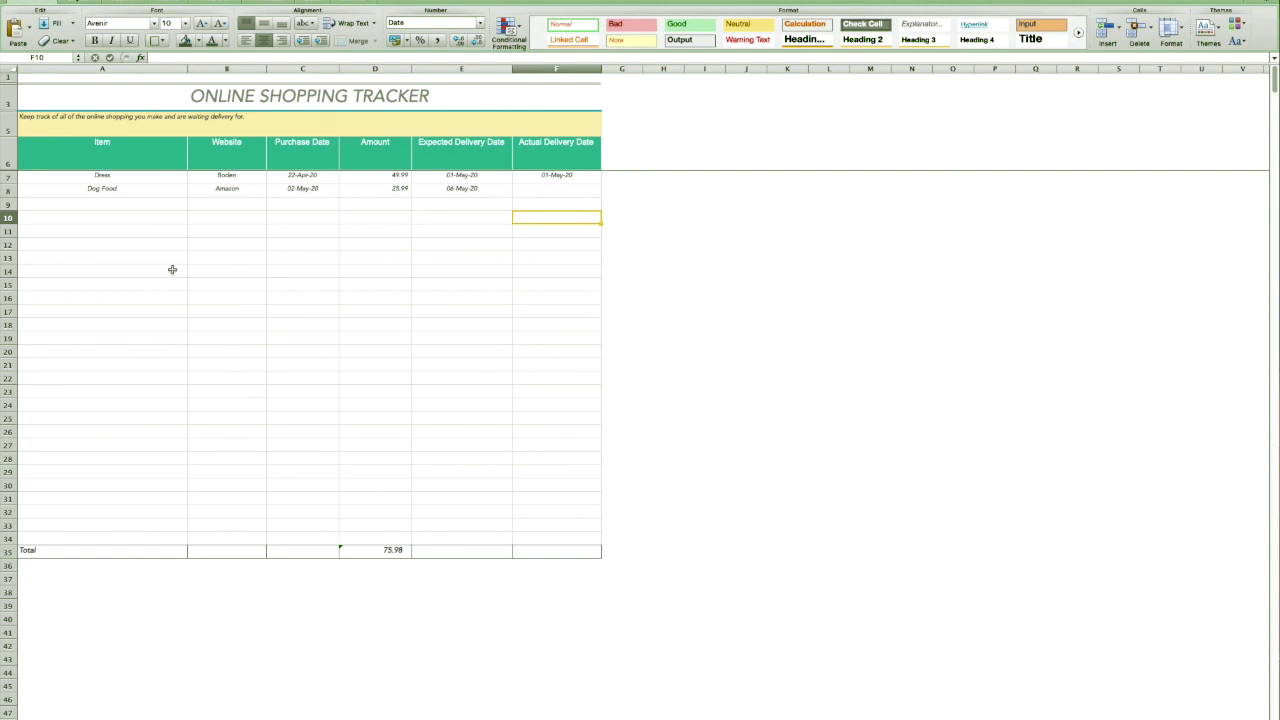
{"action": "left_click", "coordinate": [588, 717]}
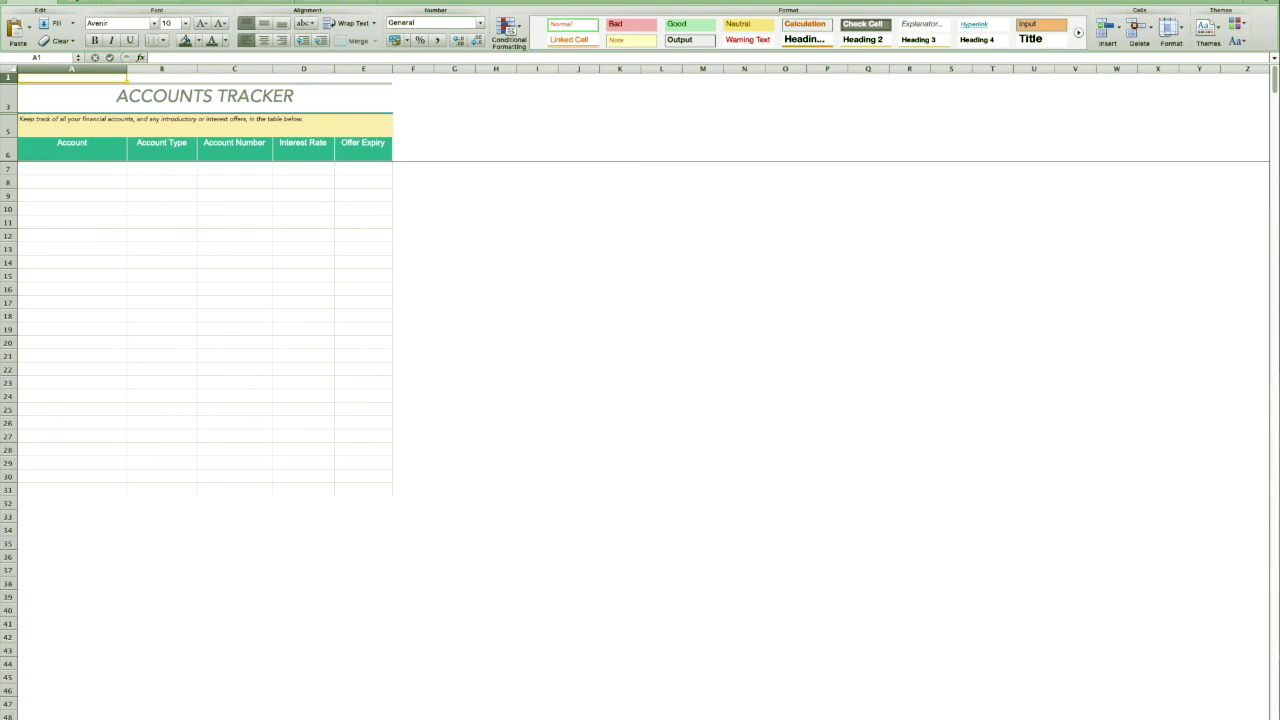
{"action": "key", "text": "ctrl+Page_Down"}
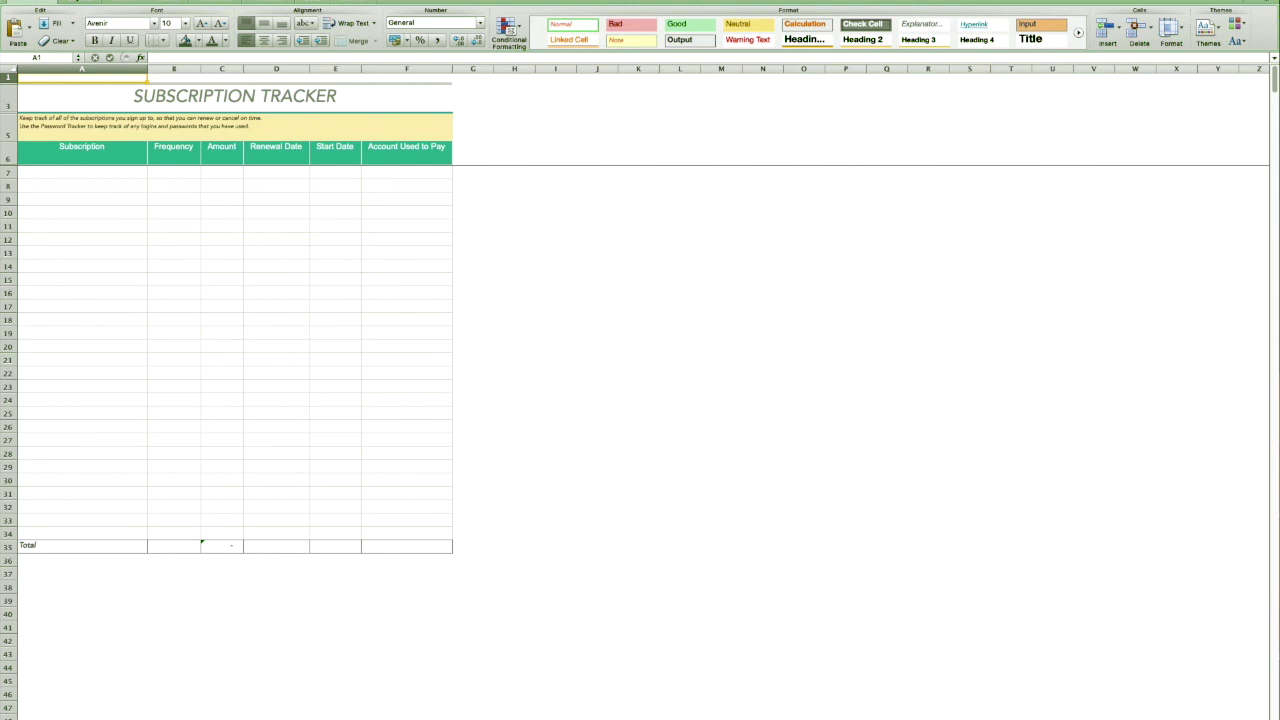
{"action": "key", "text": "ctrl+Page_Down"}
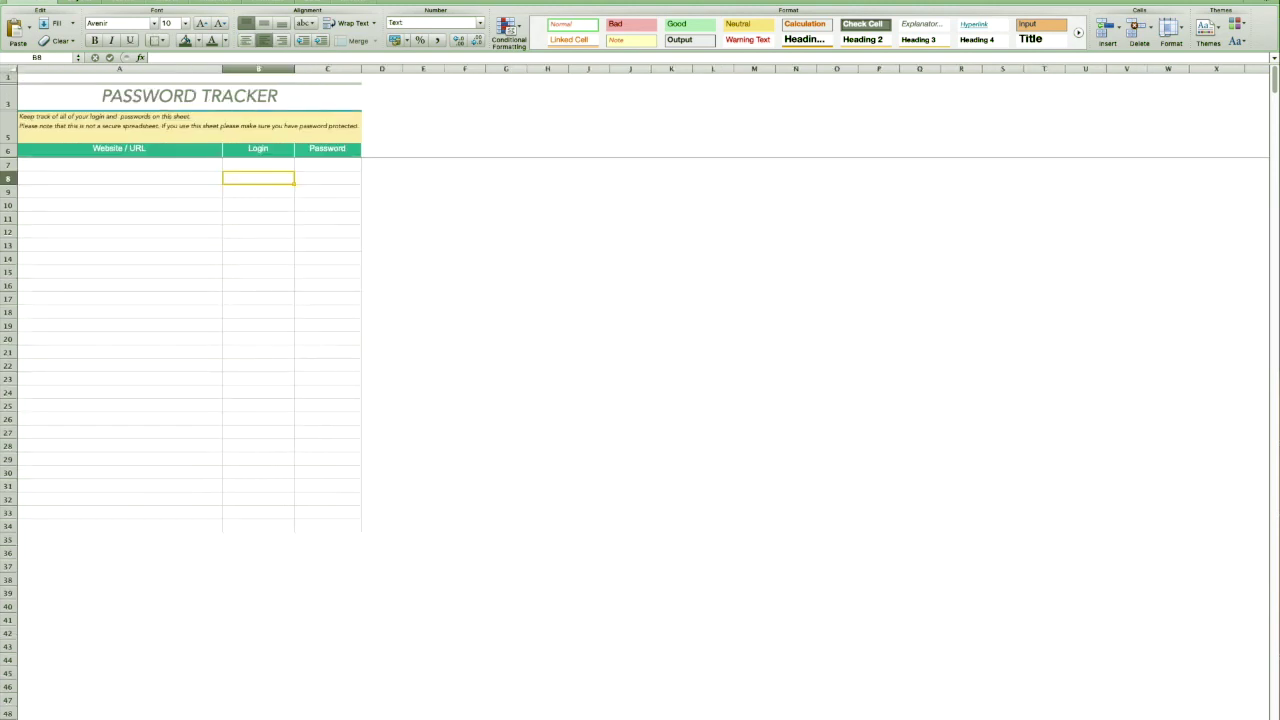